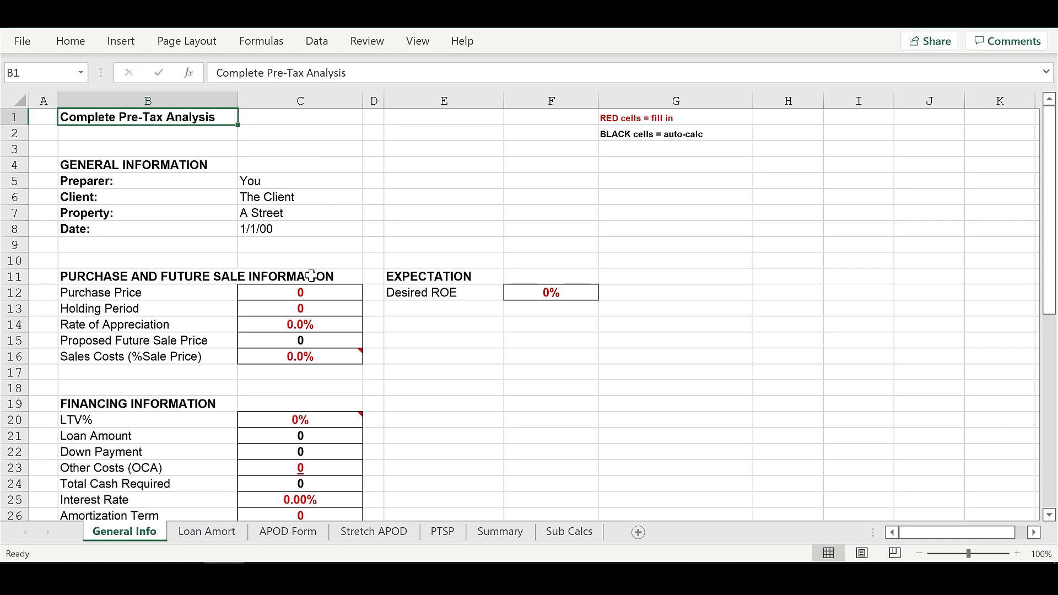
# Step: Enter a 255,000 purchase price, 4-year holding period and 5% appreciation rate
pyautogui.click(322, 293)
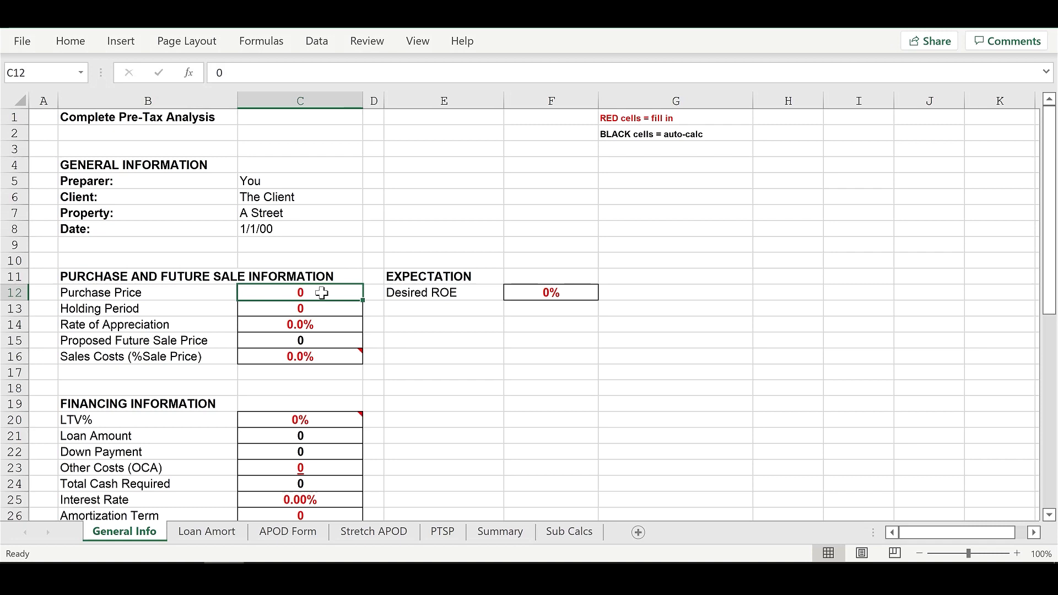
pyautogui.write('25500')
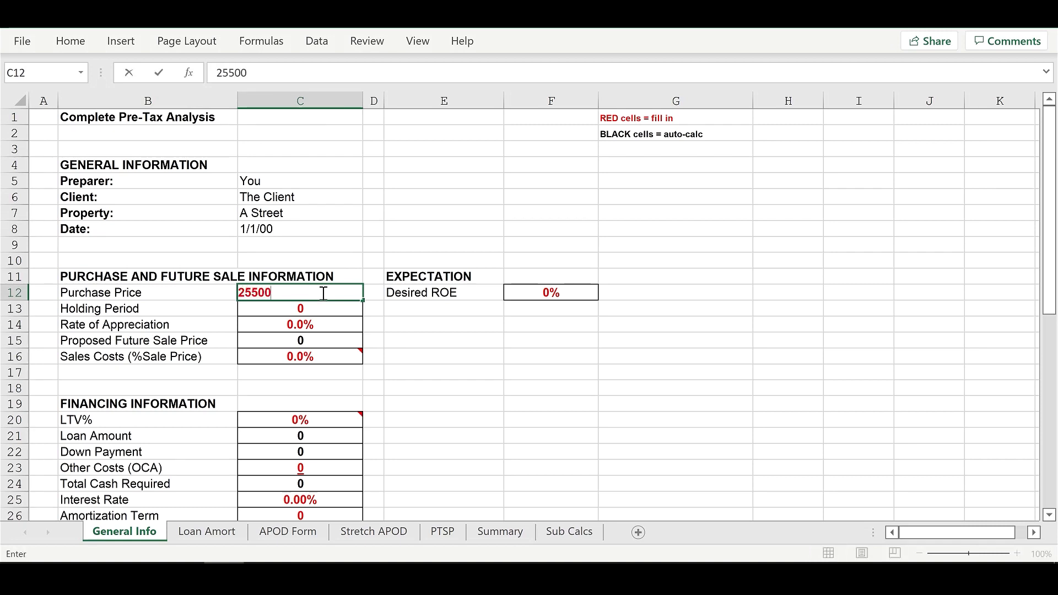
pyautogui.write('0')
pyautogui.press('Return')
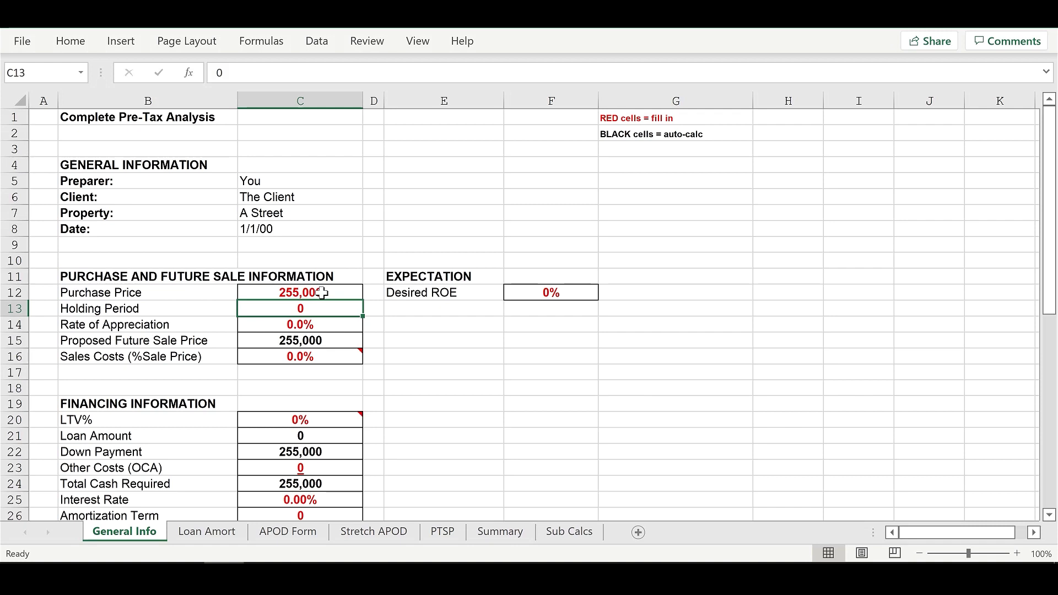
pyautogui.write('4')
pyautogui.press('Return')
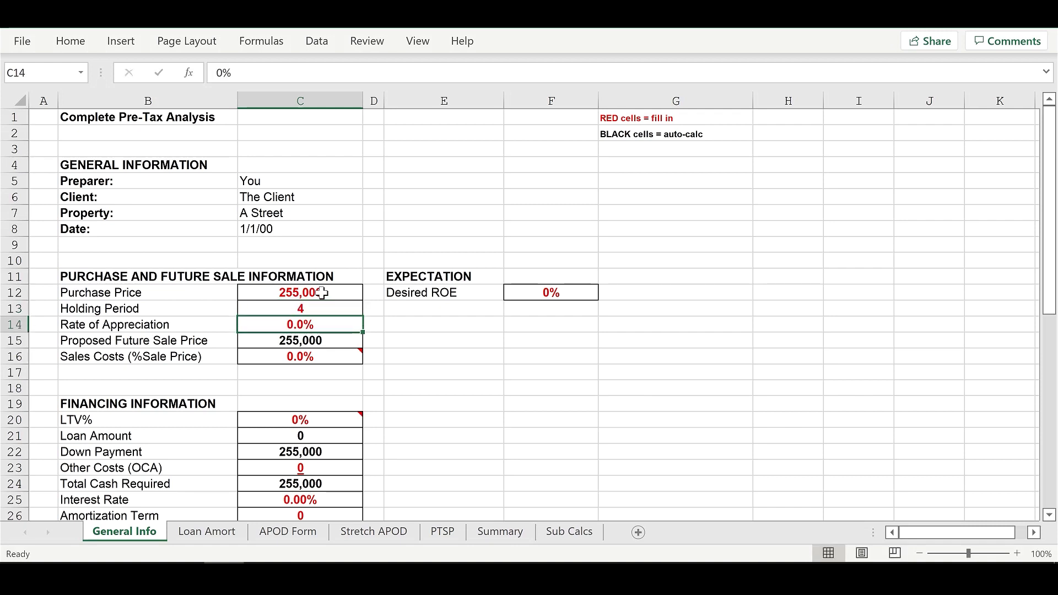
pyautogui.write('5')
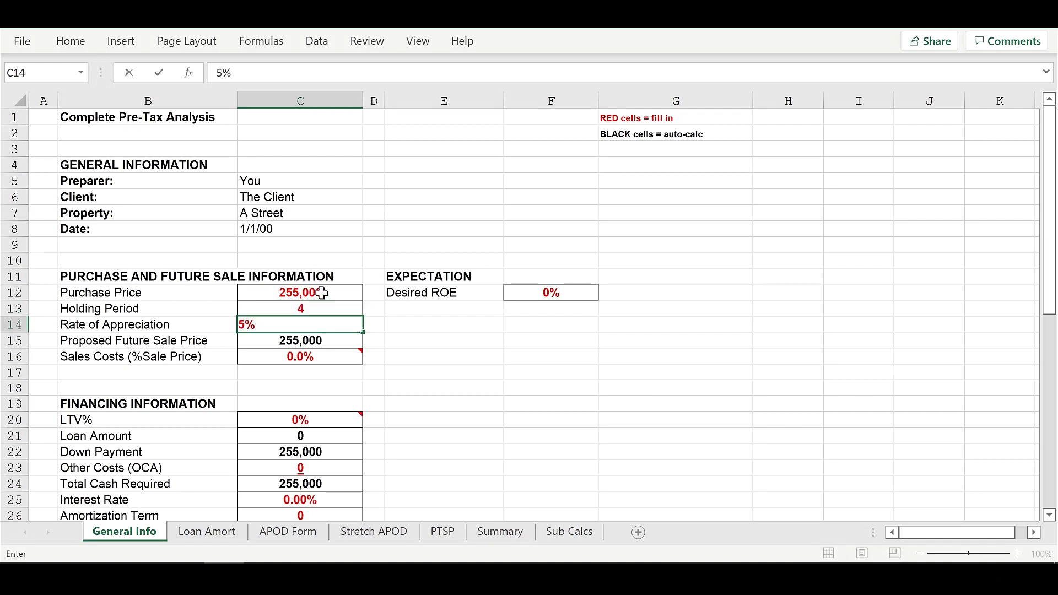
pyautogui.press('Return')
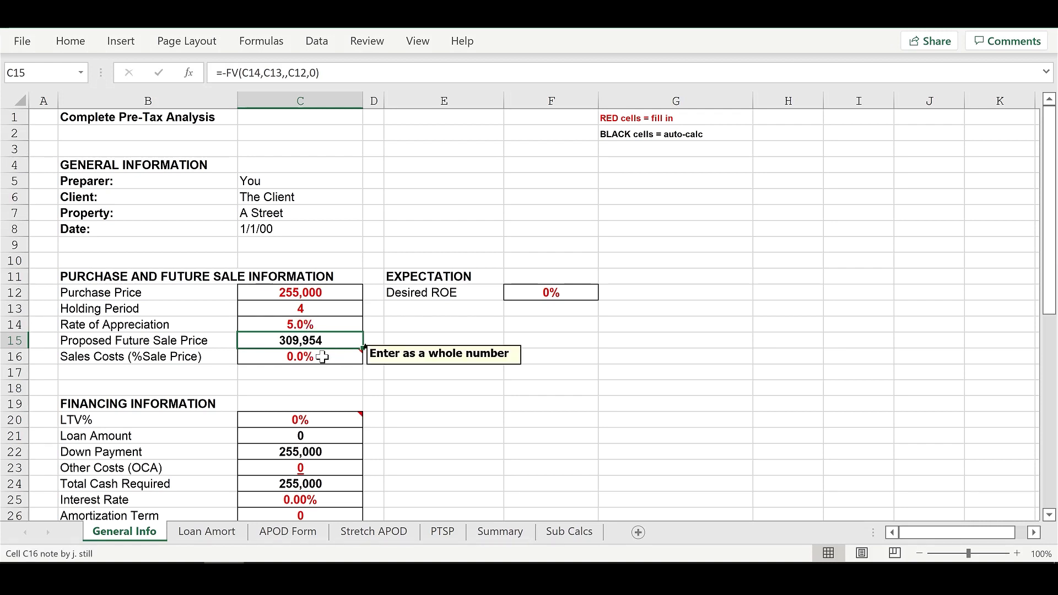
# Step: Set sales costs to 10% and loan-to-value to 75%
pyautogui.click(322, 357)
pyautogui.write('10')
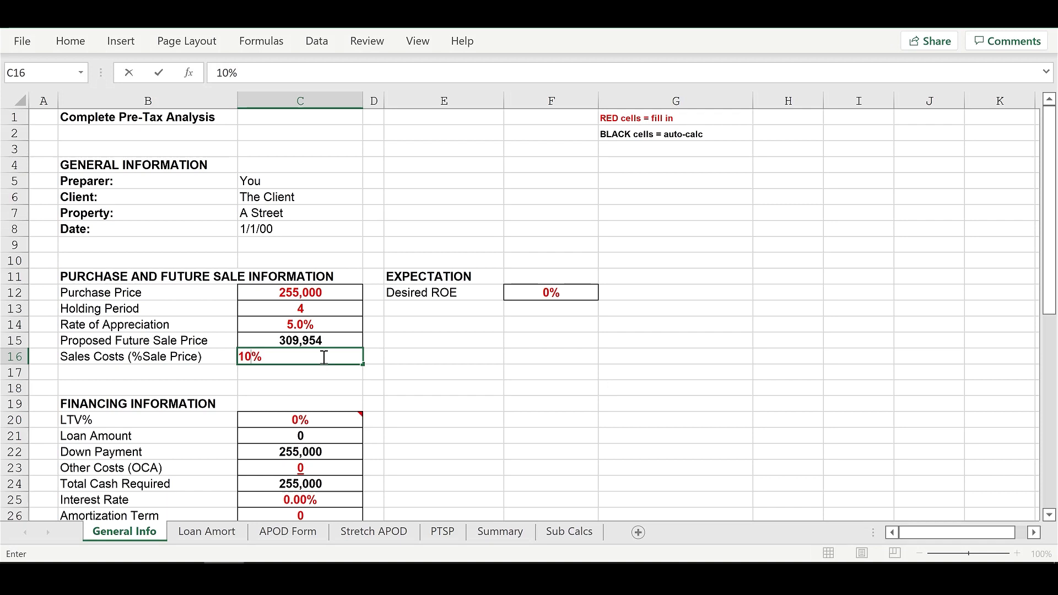
pyautogui.press('Return')
pyautogui.press('Return')
pyautogui.press('Return')
pyautogui.press('Return')
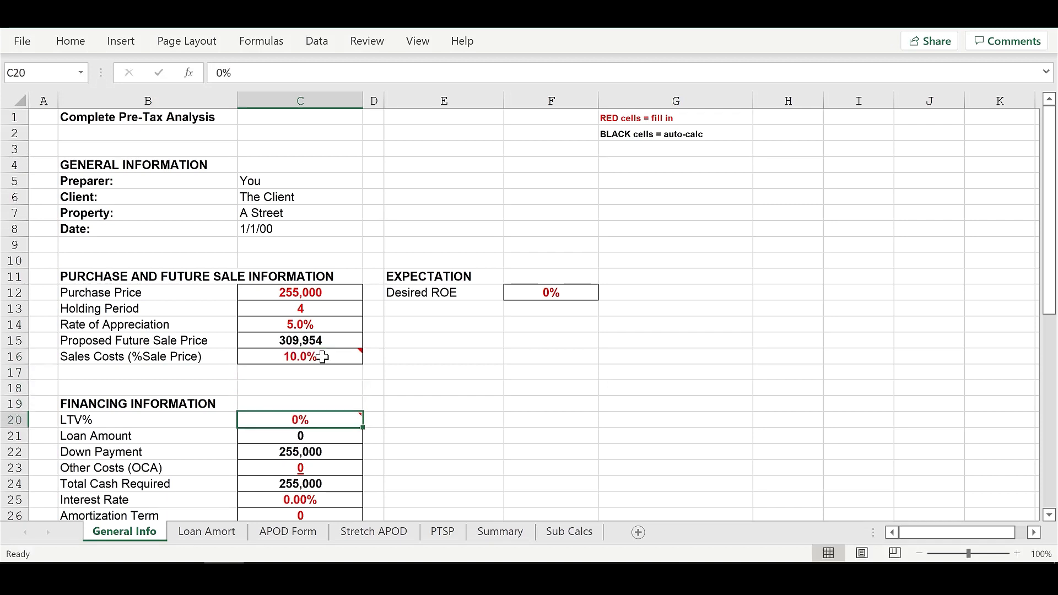
pyautogui.write('75')
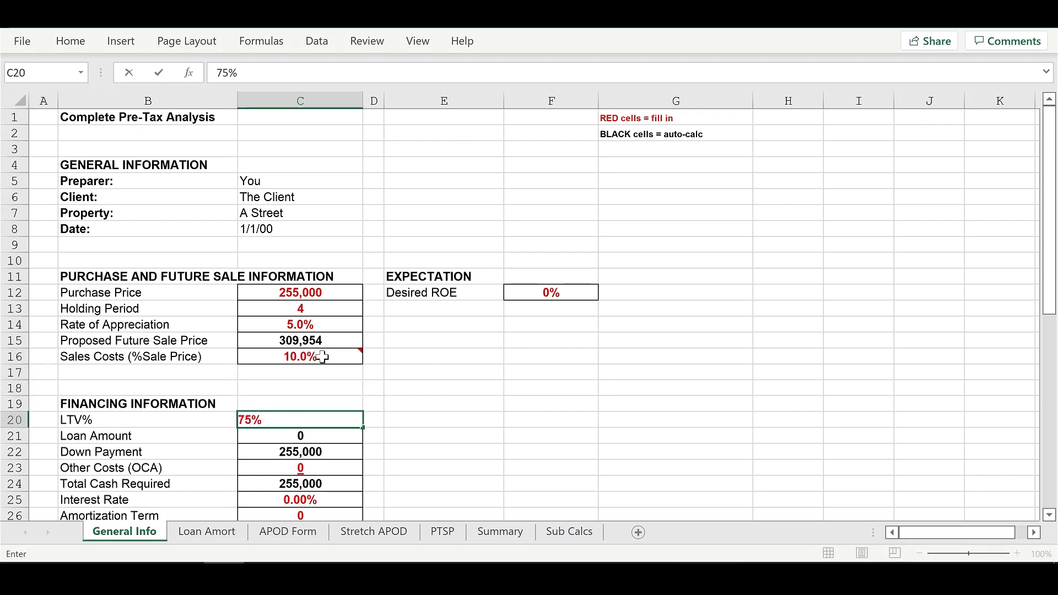
pyautogui.press('Return')
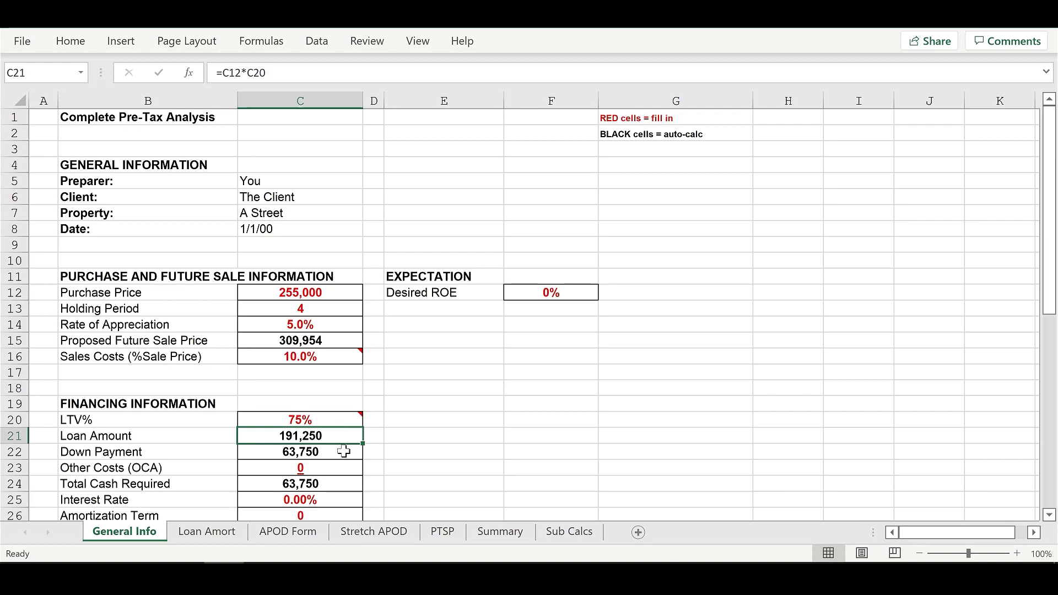
# Step: Enter financing terms: 4.25% interest, 30-year amortization, 12 payments per year
pyautogui.scroll(-1, 344, 452)
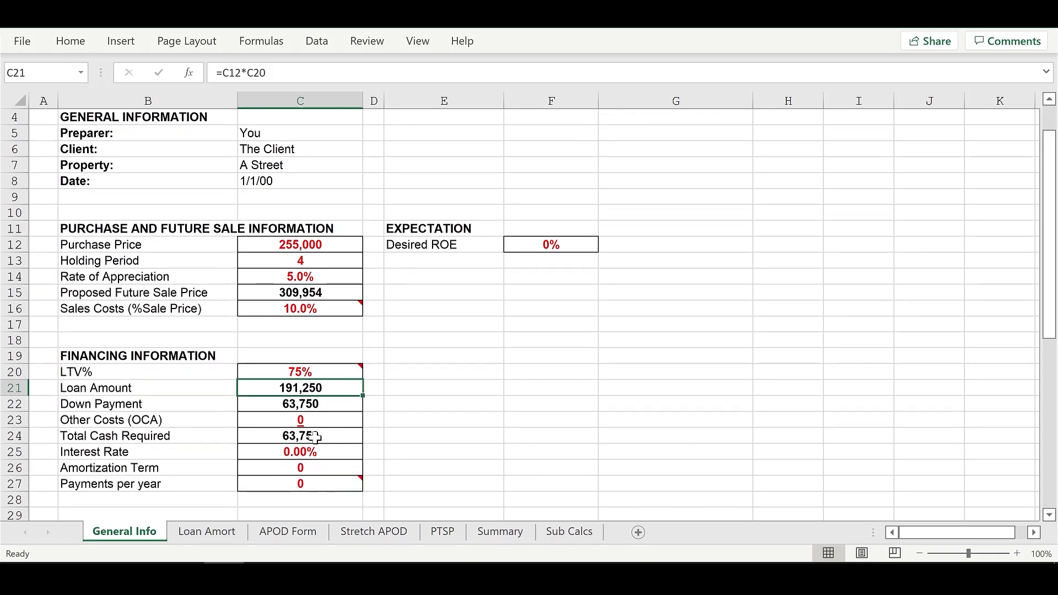
pyautogui.click(322, 420)
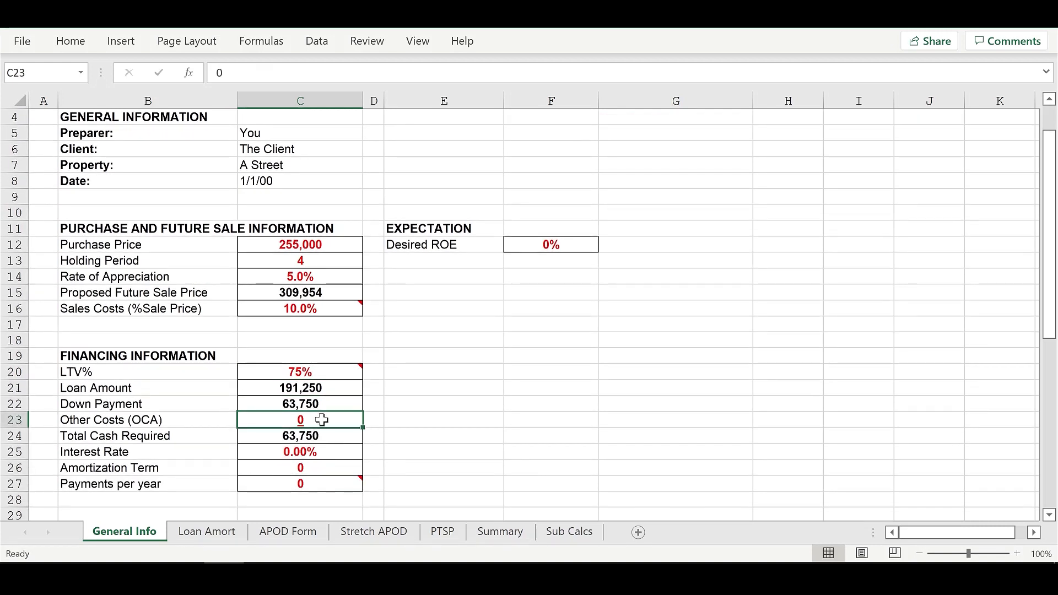
pyautogui.click(324, 451)
pyautogui.write('4')
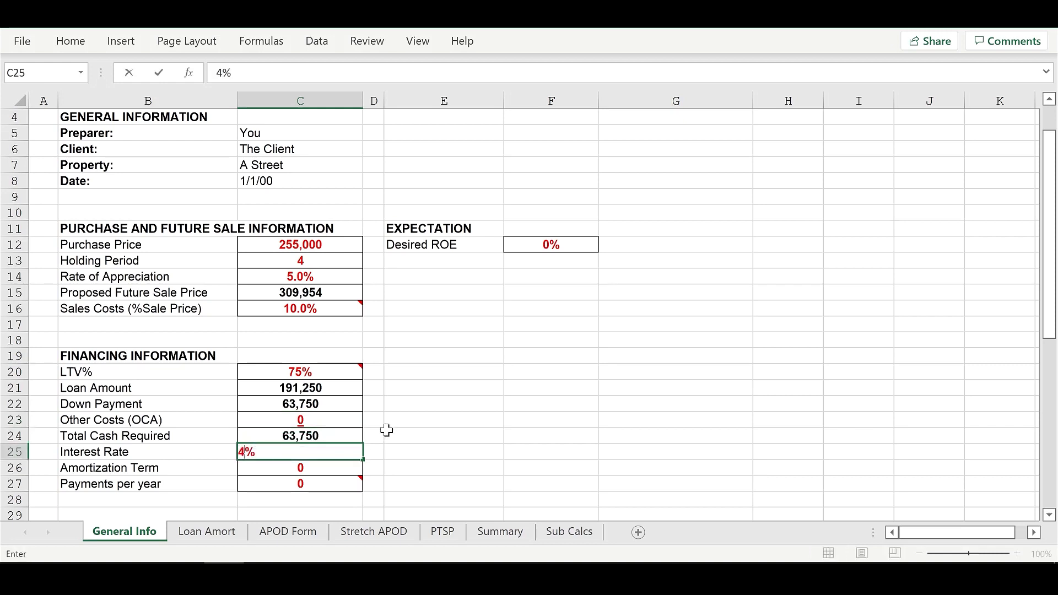
pyautogui.write('.25')
pyautogui.press('Return')
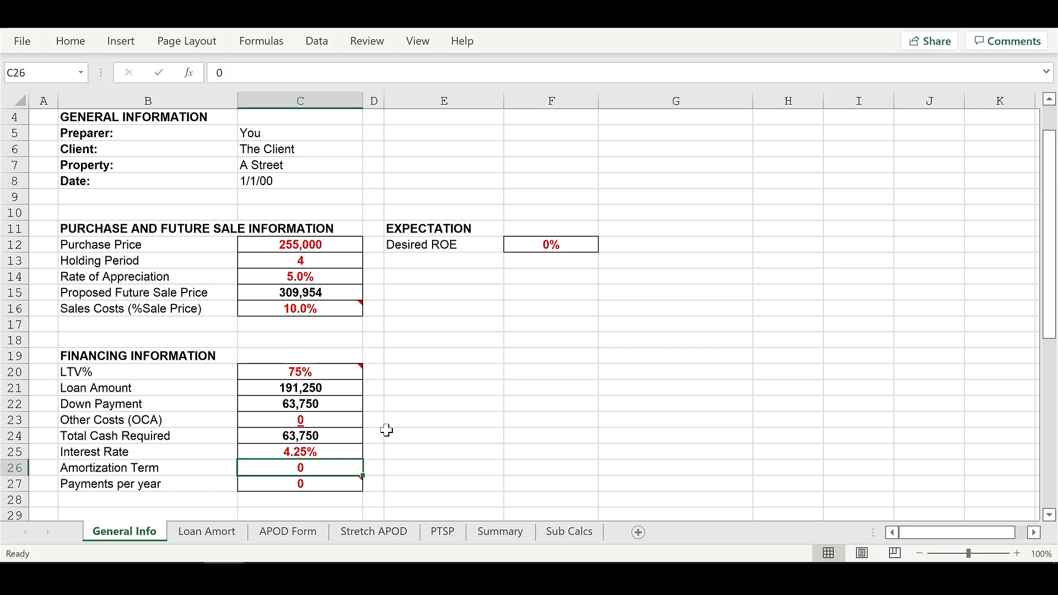
pyautogui.write('30')
pyautogui.press('Return')
pyautogui.write('12')
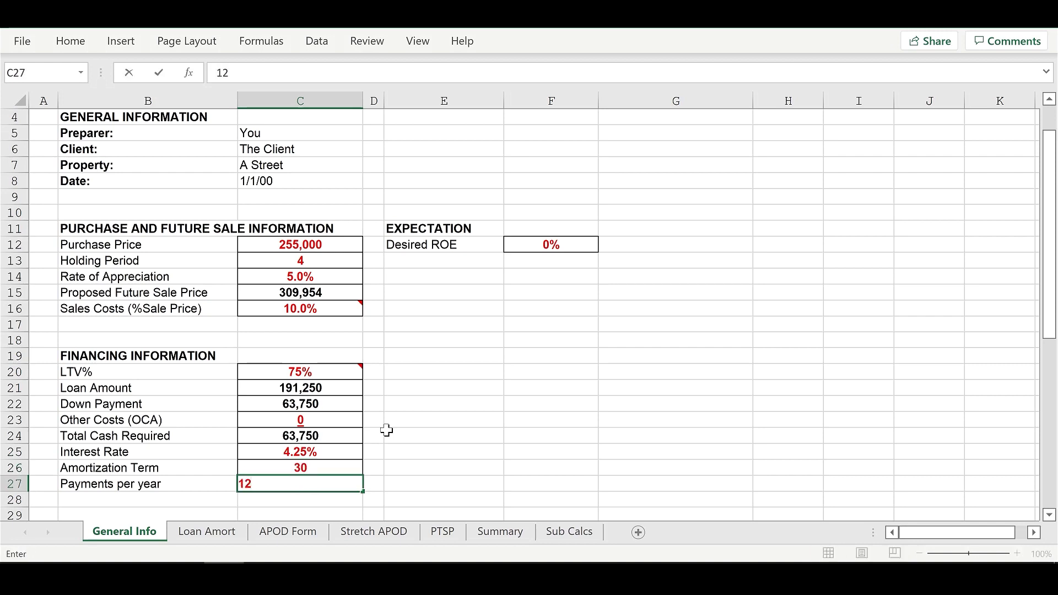
pyautogui.hotkey('shift', 'Return')
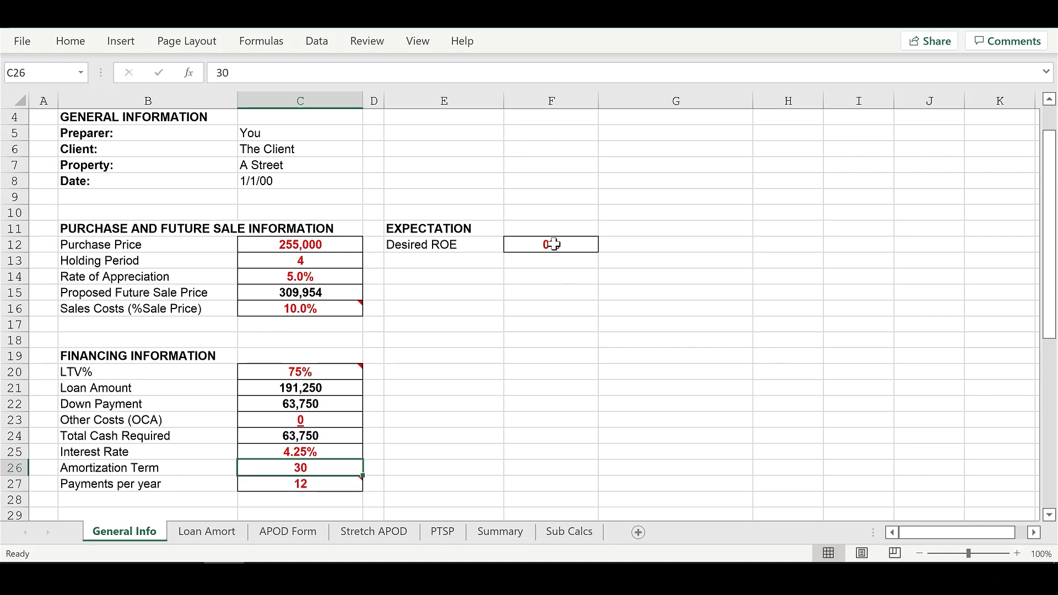
# Step: Set the desired return on equity in F12 to 10%
pyautogui.click(552, 243)
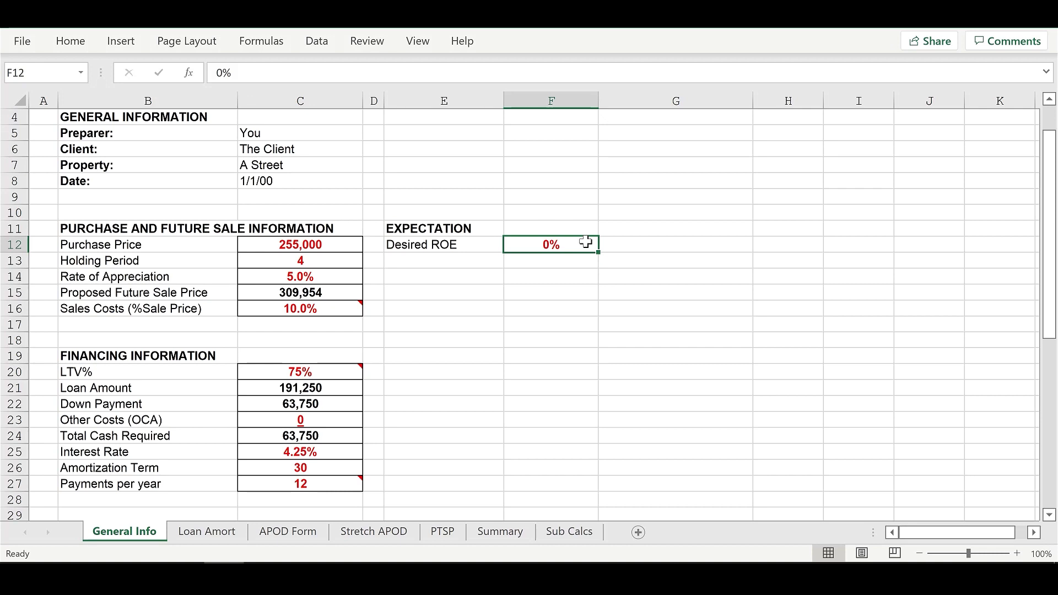
pyautogui.write('10')
pyautogui.press('Return')
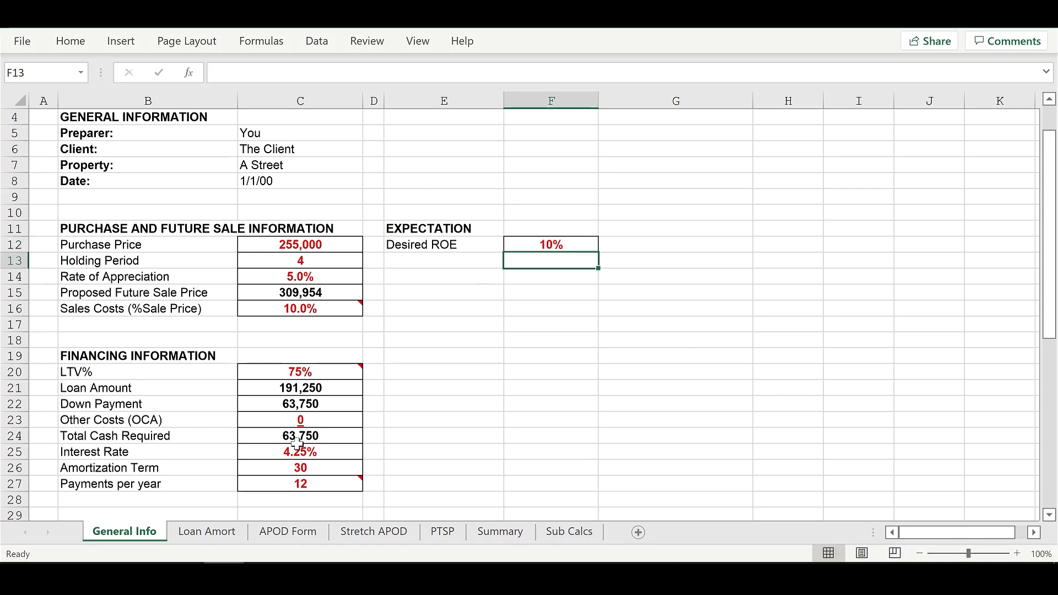
# Step: Select the Loan Amort sheet's yearly debt service, interest, principal and balance figures
pyautogui.click(215, 532)
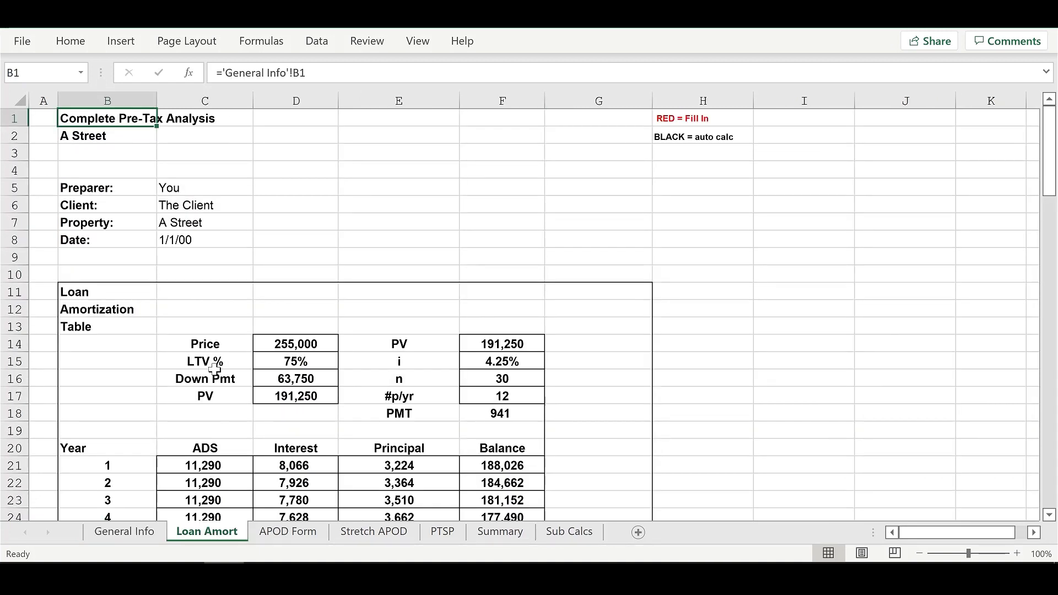
pyautogui.scroll(-1, 214, 370)
pyautogui.scroll(-2, 214, 370)
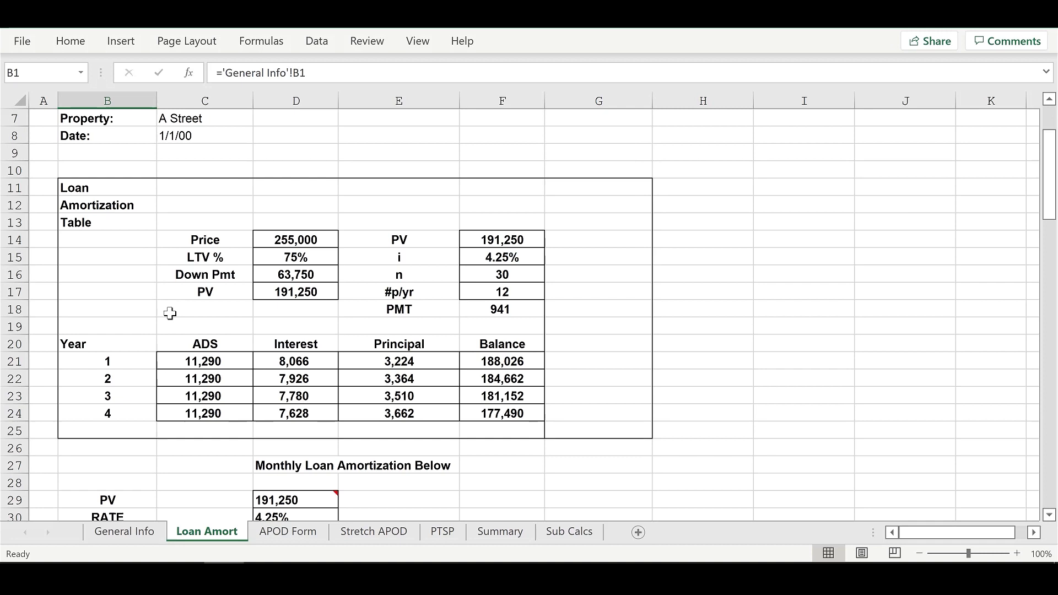
pyautogui.click(216, 329)
pyautogui.moveTo(216, 328); pyautogui.dragTo(485, 414)
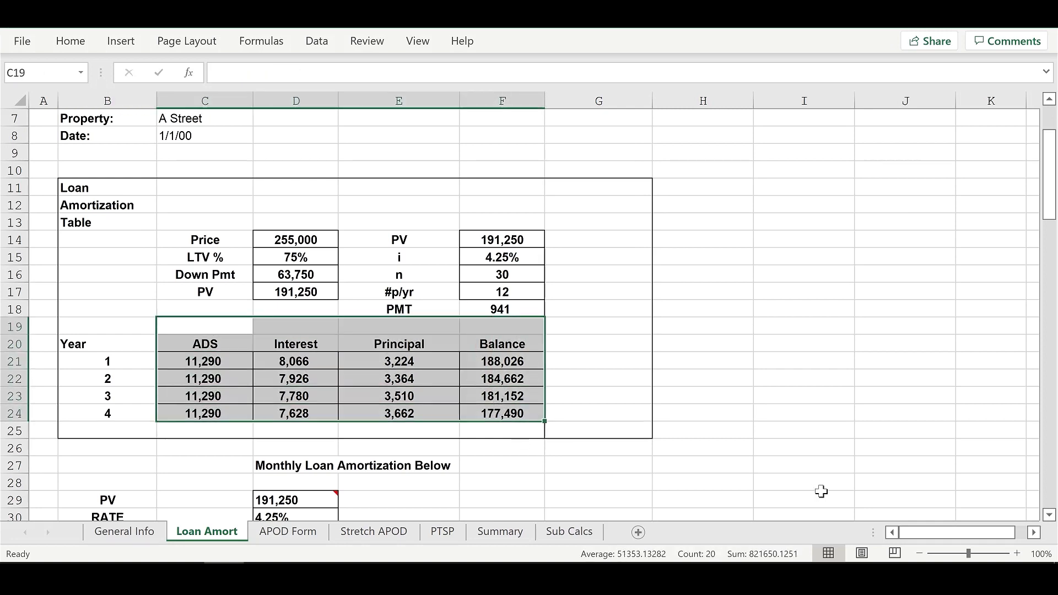
# Step: Scroll through the monthly amortization table, then switch to the APOD Form sheet
pyautogui.scroll(-3, 716, 438)
pyautogui.scroll(-4, 659, 422)
pyautogui.scroll(-4, 659, 423)
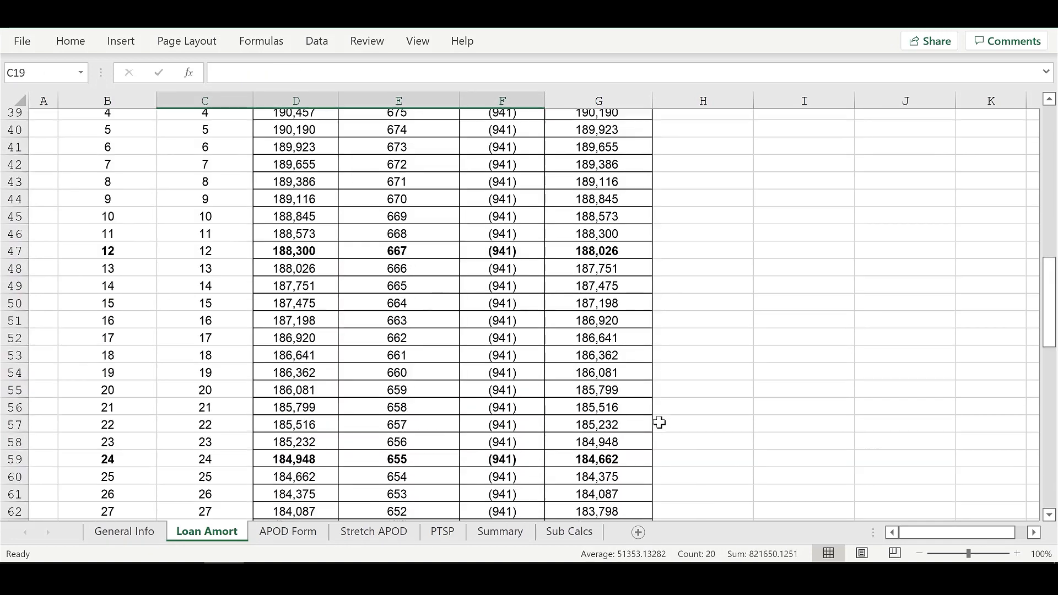
pyautogui.scroll(-2, 650, 413)
pyautogui.click(278, 537)
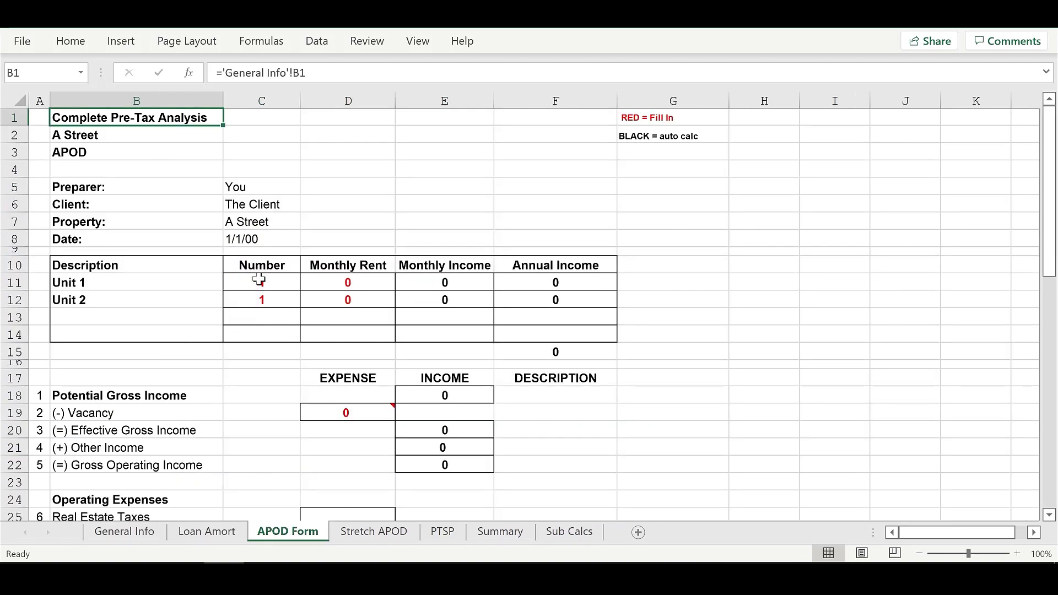
# Step: Enter 1,100 monthly rent for both Unit 1 and Unit 2 on the APOD Form
pyautogui.click(259, 278)
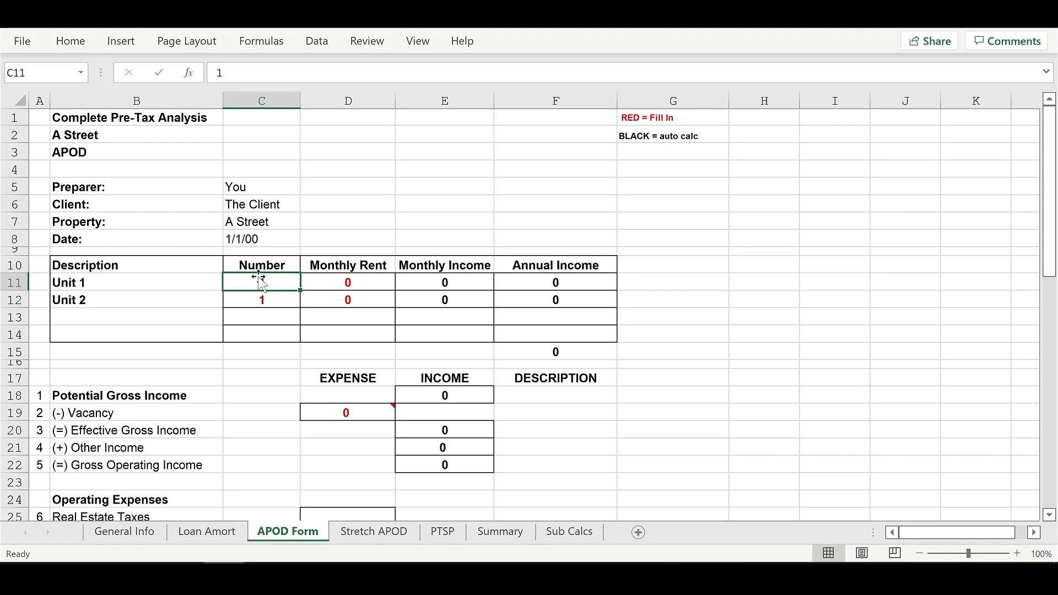
pyautogui.press('Tab')
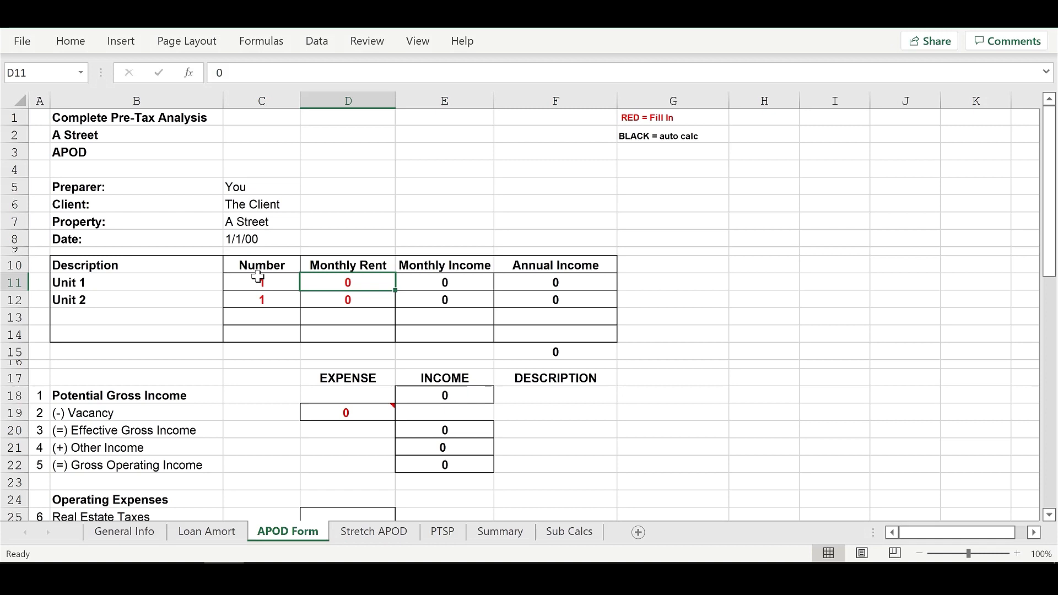
pyautogui.write('1,100')
pyautogui.press('Return')
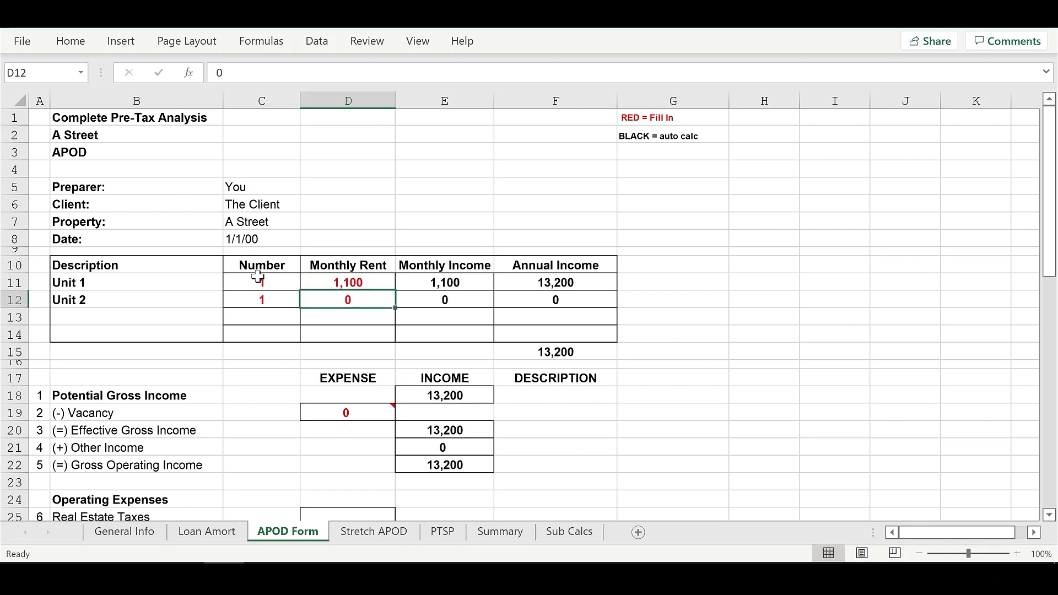
pyautogui.write('1,100')
pyautogui.press('Return')
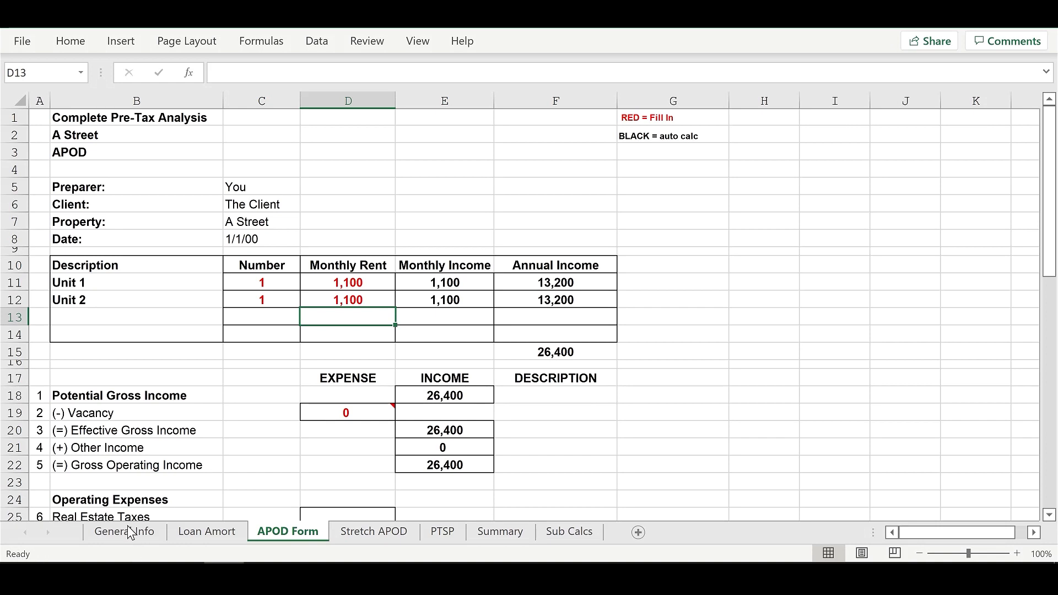
# Step: Enter 3,000 real estate taxes and 950 property insurance in the expenses section
pyautogui.scroll(-3, 238, 484)
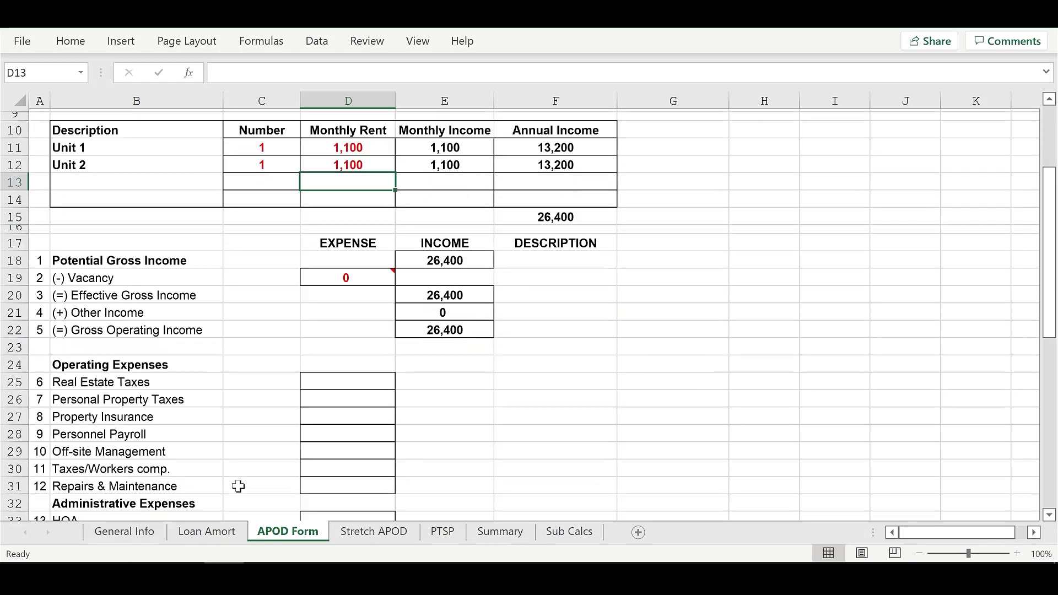
pyautogui.scroll(-1, 238, 484)
pyautogui.scroll(-2, 238, 485)
pyautogui.scroll(-1, 238, 485)
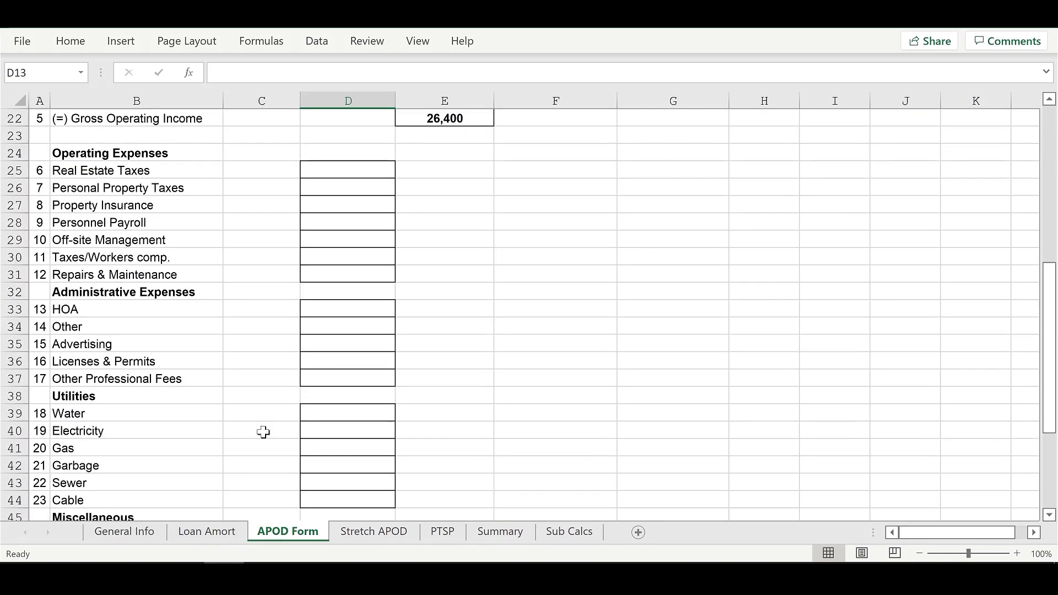
pyautogui.click(366, 166)
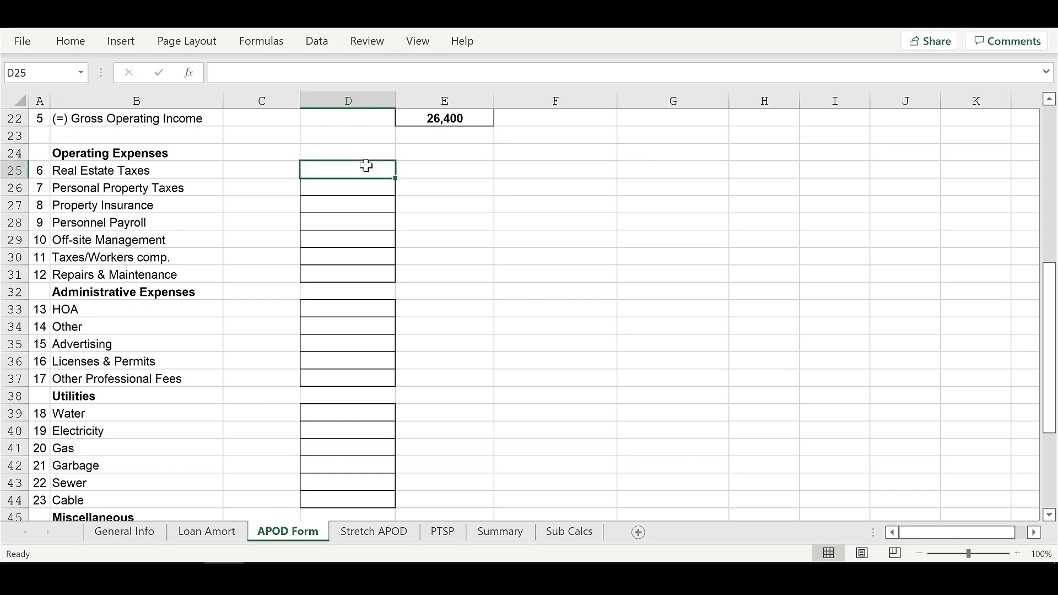
pyautogui.write('3,000')
pyautogui.press('Return')
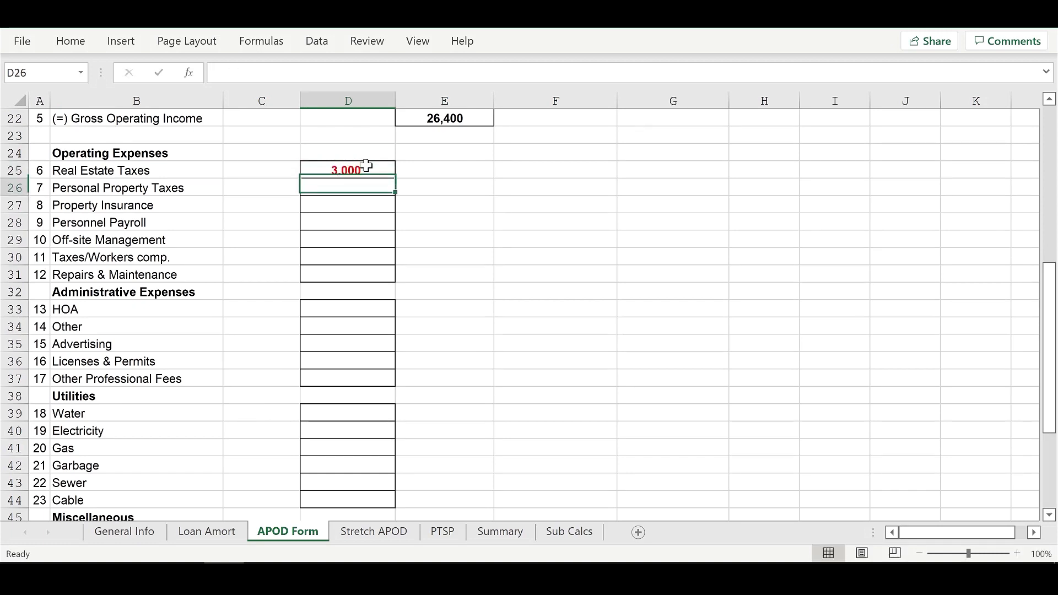
pyautogui.press('Return')
pyautogui.write('950')
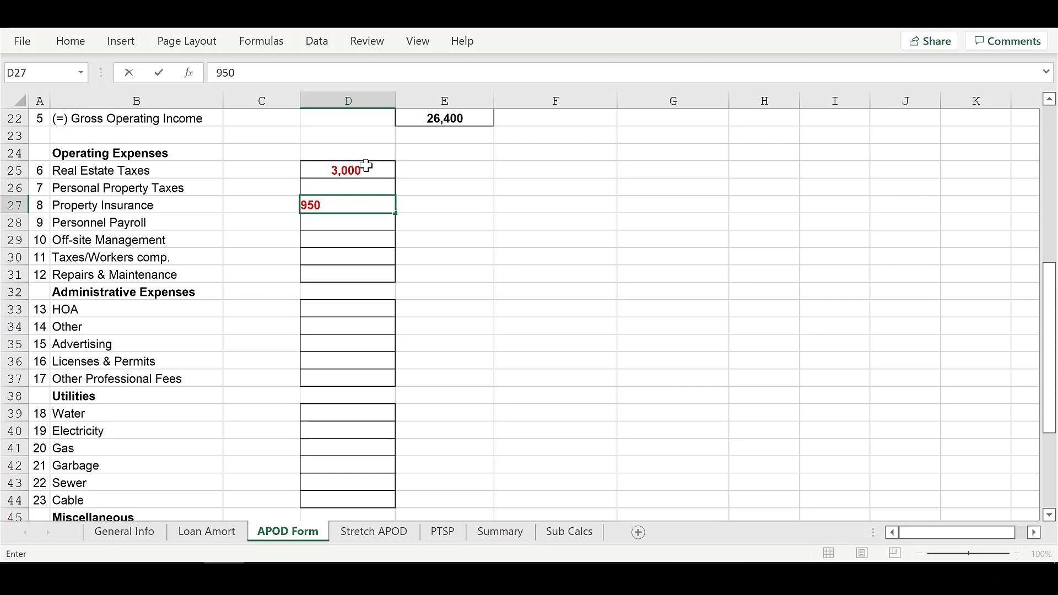
pyautogui.press('Return')
pyautogui.press('Return')
pyautogui.press('Return')
pyautogui.press('Return')
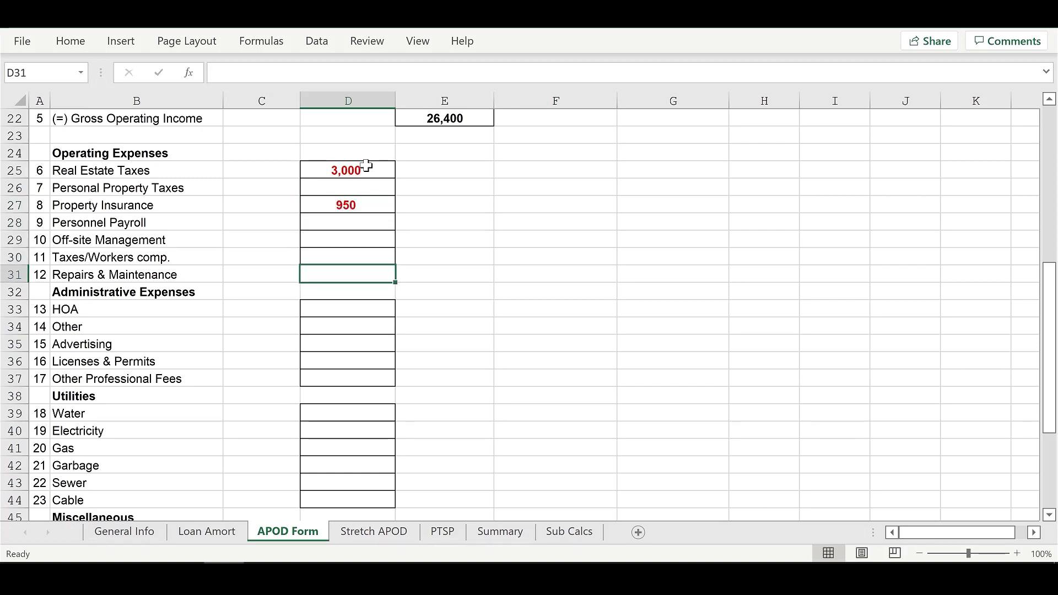
# Step: Enter repairs 540, licenses & permits 982, water 1,200 and garbage 720
pyautogui.write('540')
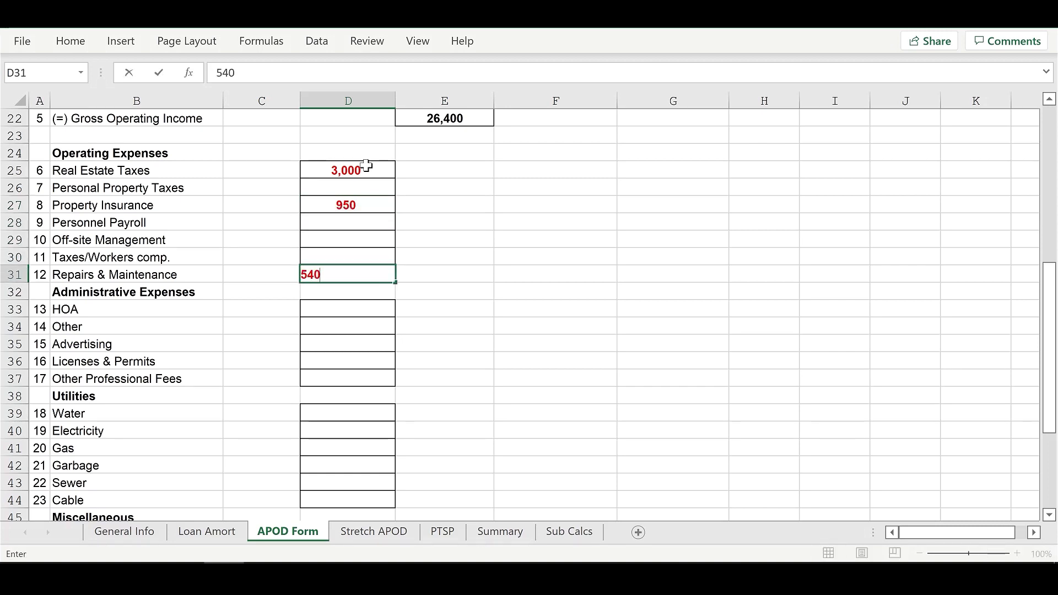
pyautogui.press('Return')
pyautogui.press('Return')
pyautogui.press('Return')
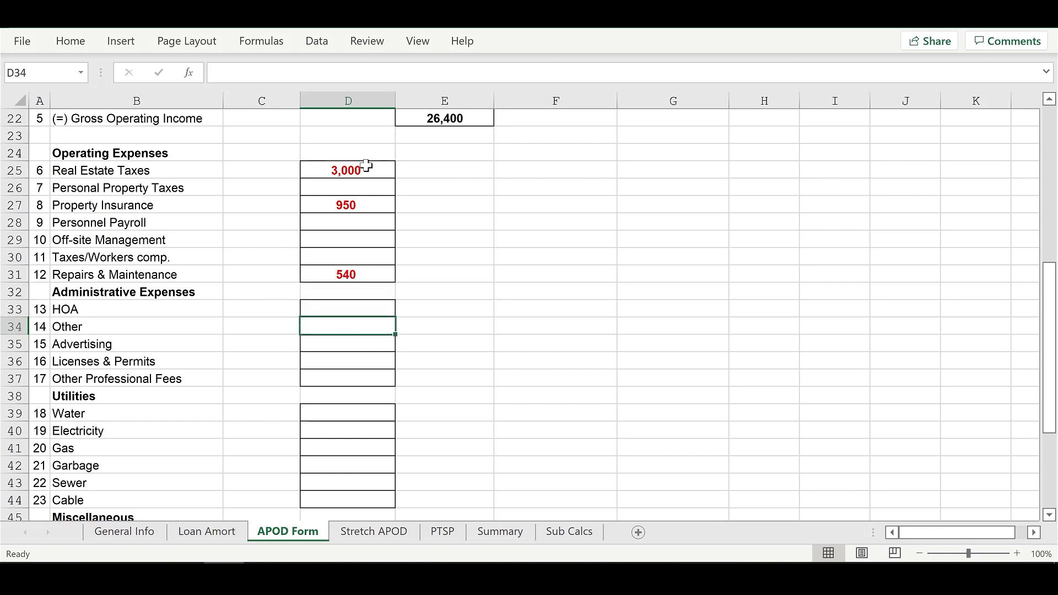
pyautogui.press('Return')
pyautogui.press('Return')
pyautogui.write('98')
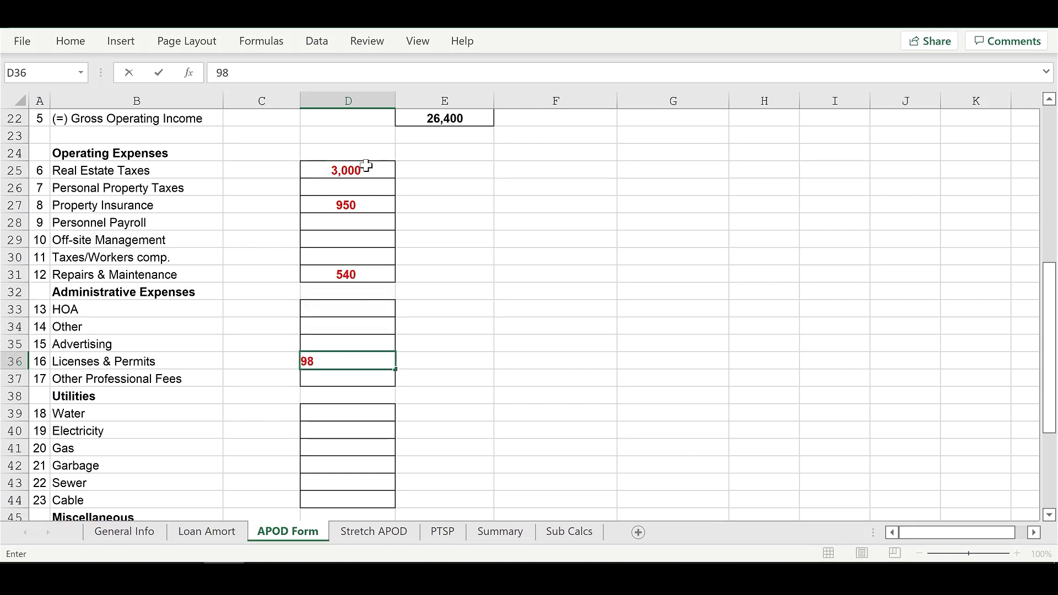
pyautogui.press('Return')
pyautogui.press('Return')
pyautogui.press('Return')
pyautogui.write('12')
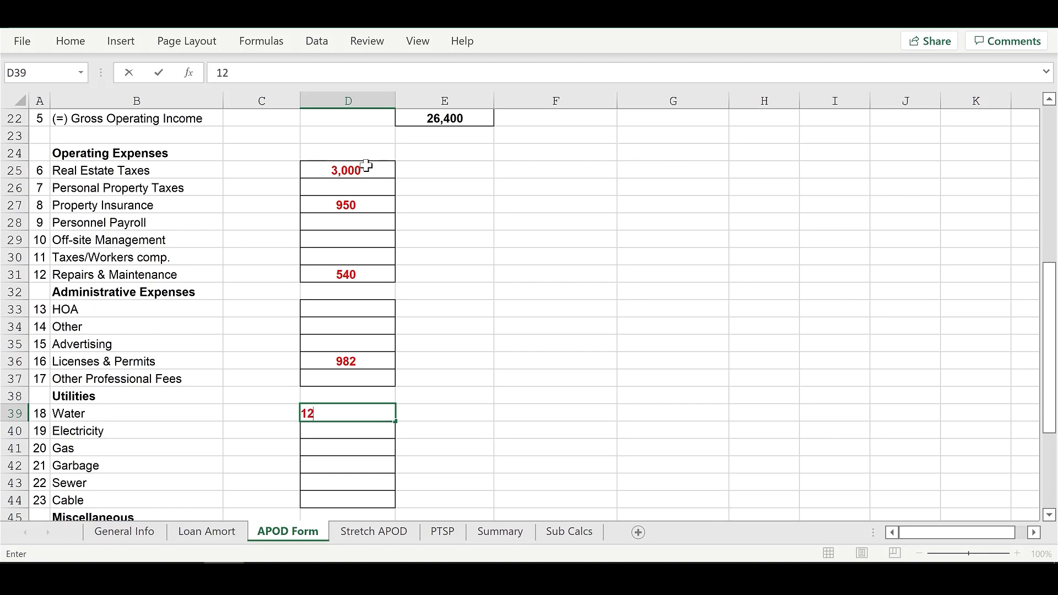
pyautogui.write('00')
pyautogui.press('Return')
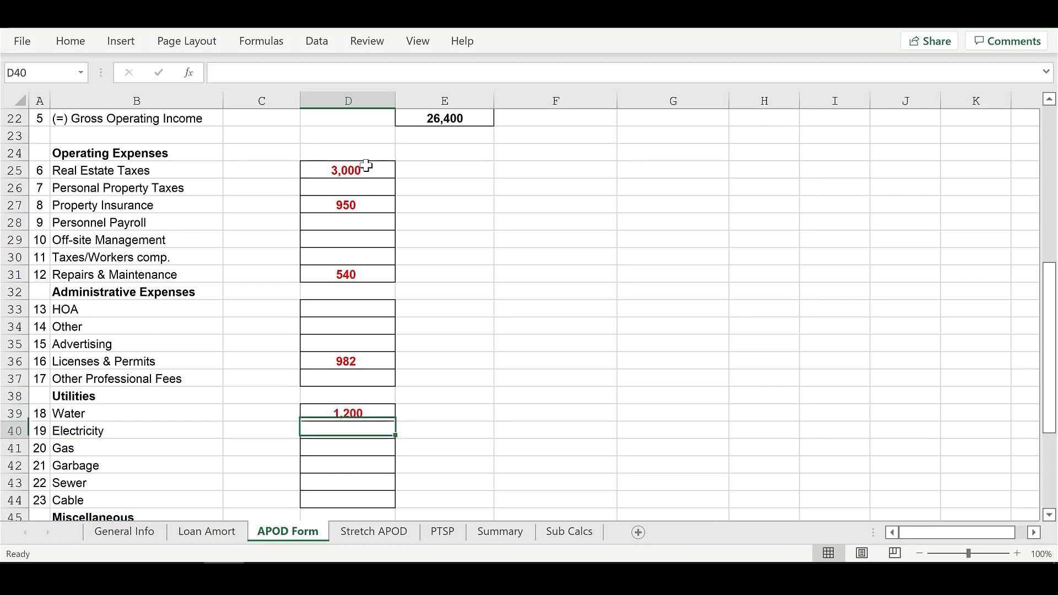
pyautogui.press('Return')
pyautogui.press('Return')
pyautogui.write('720')
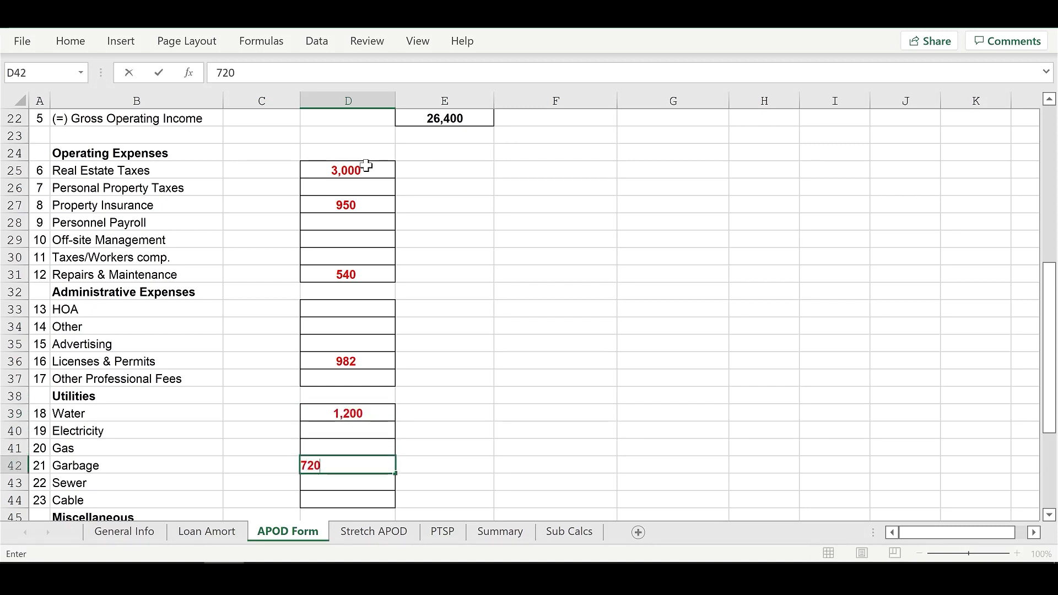
pyautogui.press('Return')
pyautogui.scroll(-2, 333, 222)
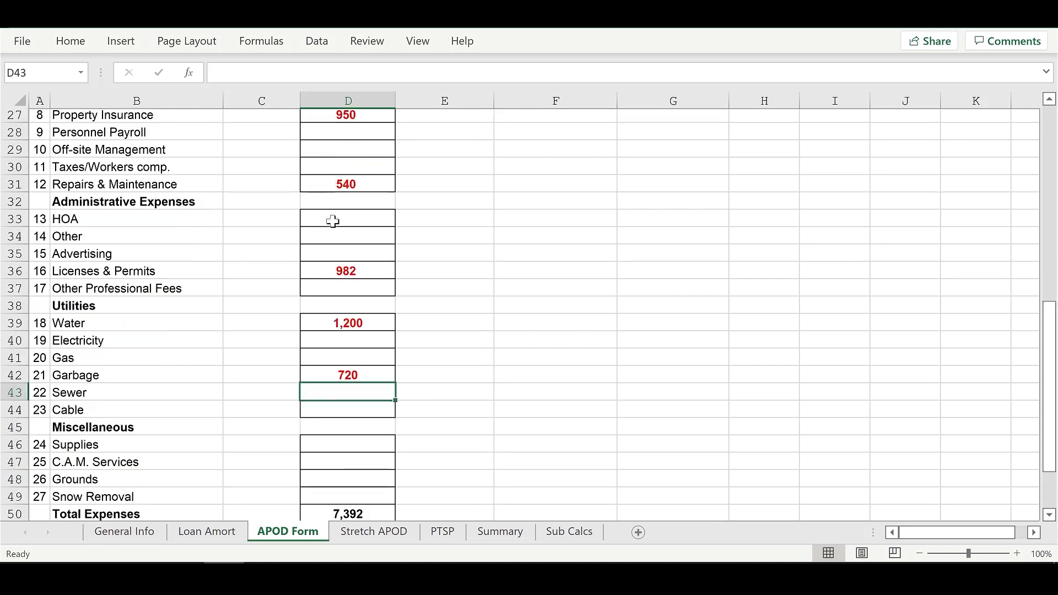
pyautogui.scroll(-1, 333, 222)
pyautogui.scroll(-1, 333, 222)
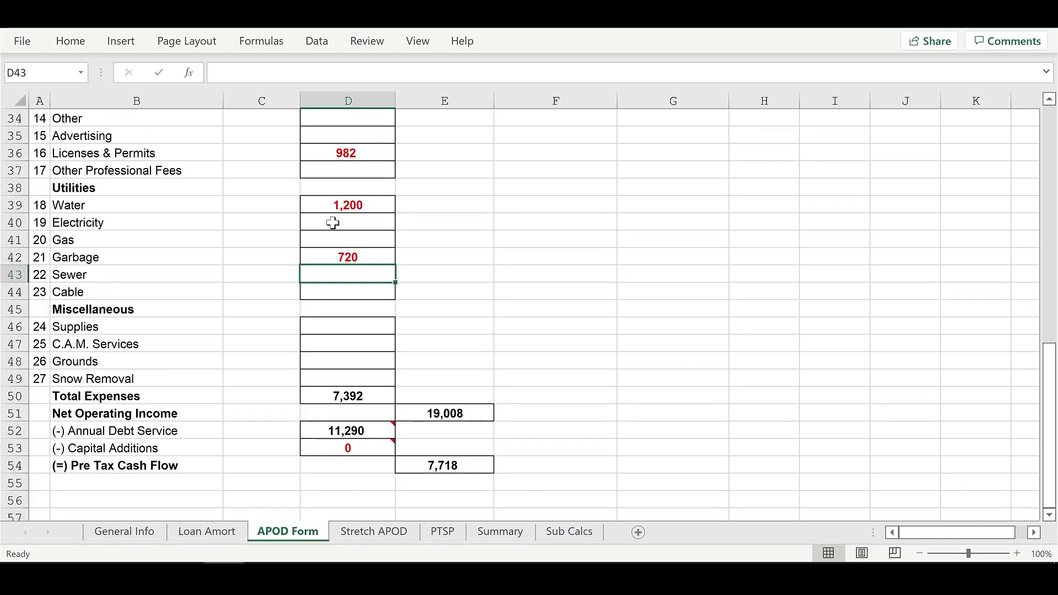
pyautogui.click(352, 392)
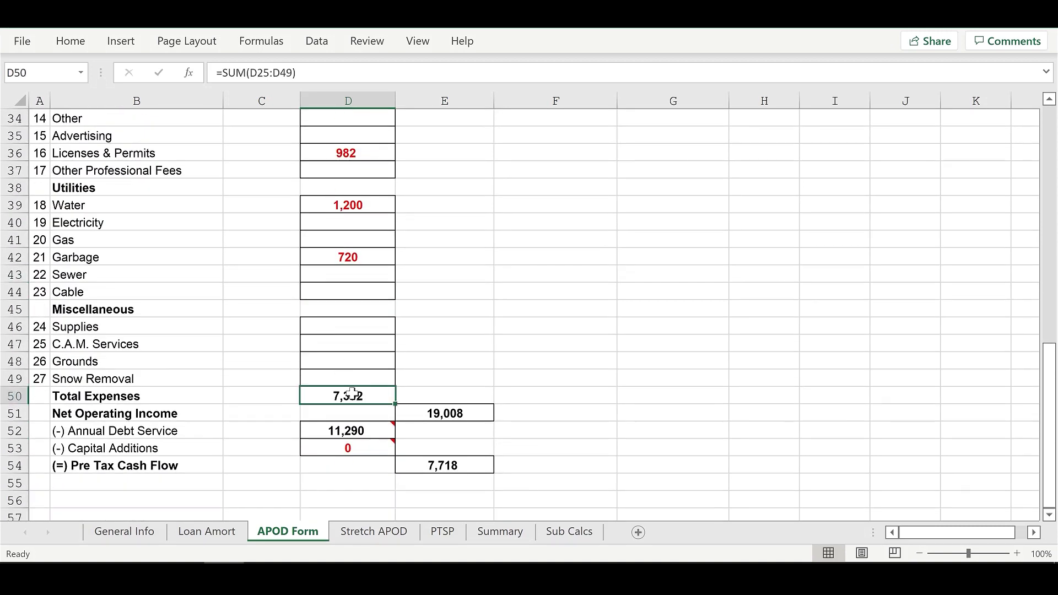
pyautogui.click(439, 408)
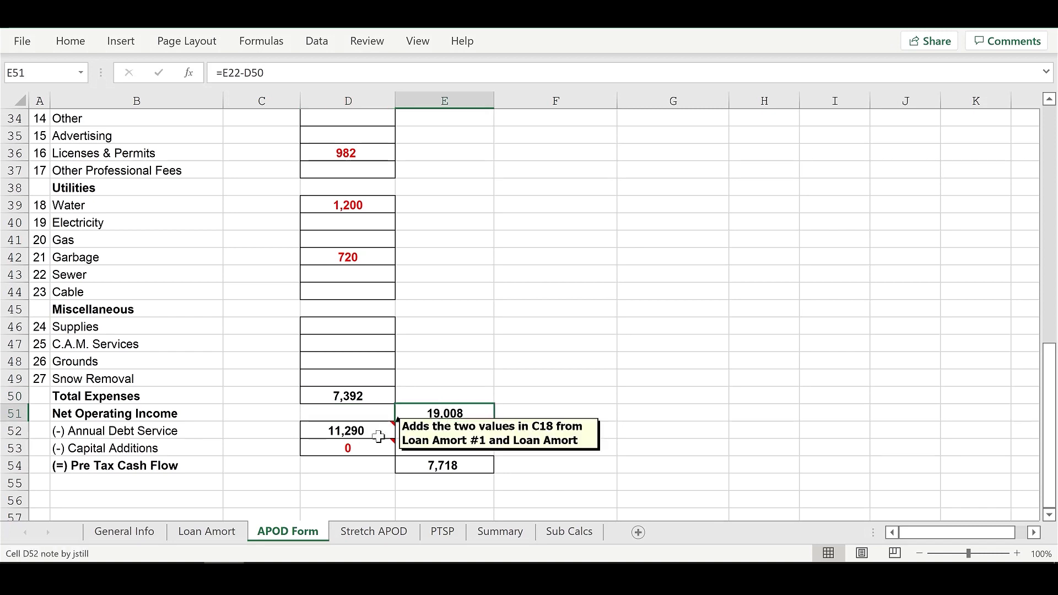
pyautogui.click(440, 467)
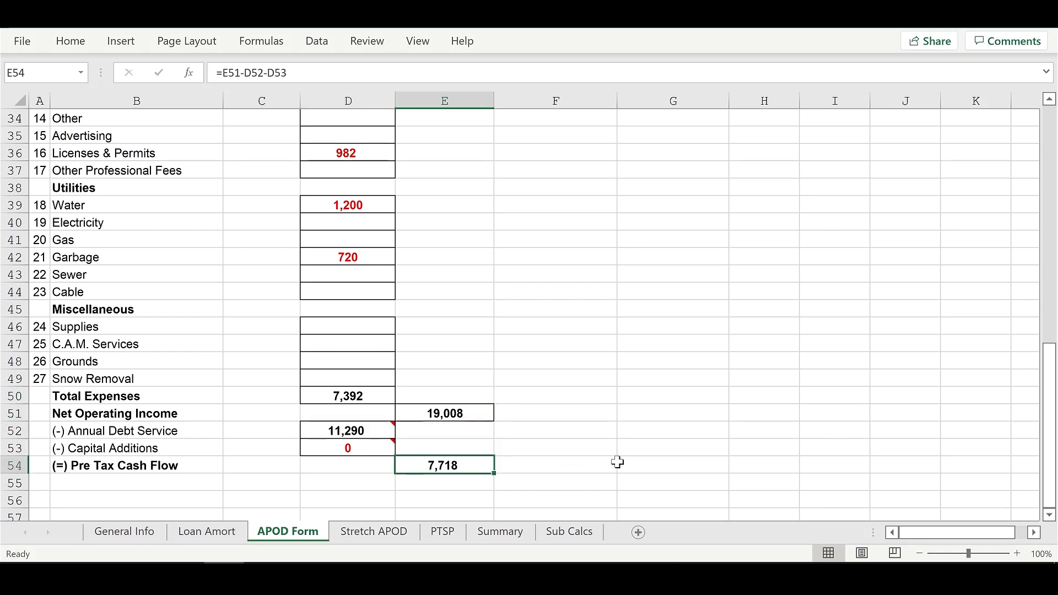
# Step: Review the Stretch APOD Year 1 projection figures, then switch to the PTSP sheet
pyautogui.click(373, 532)
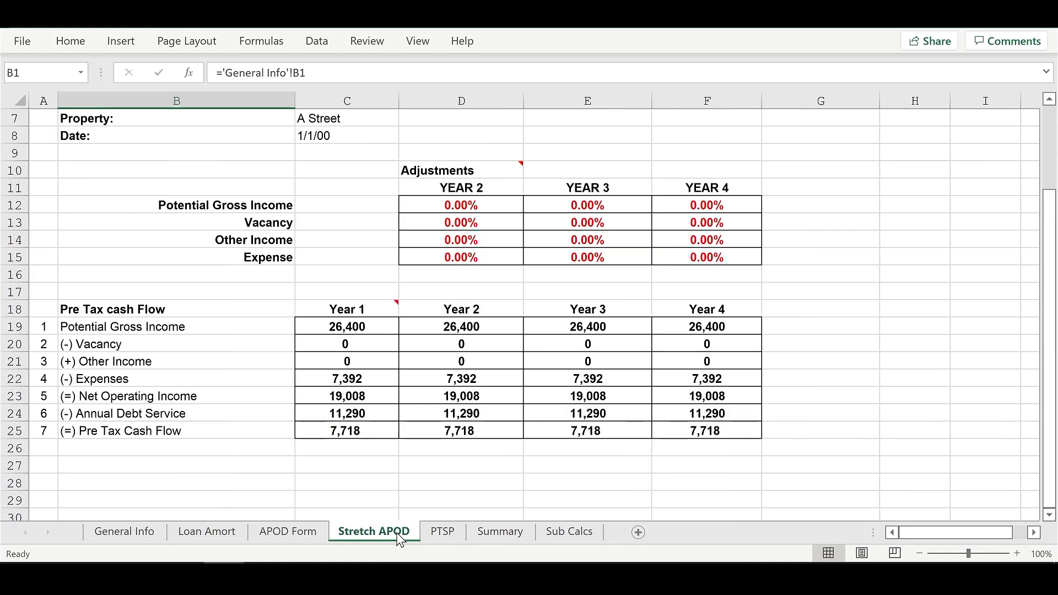
pyautogui.moveTo(352, 274); pyautogui.dragTo(351, 489)
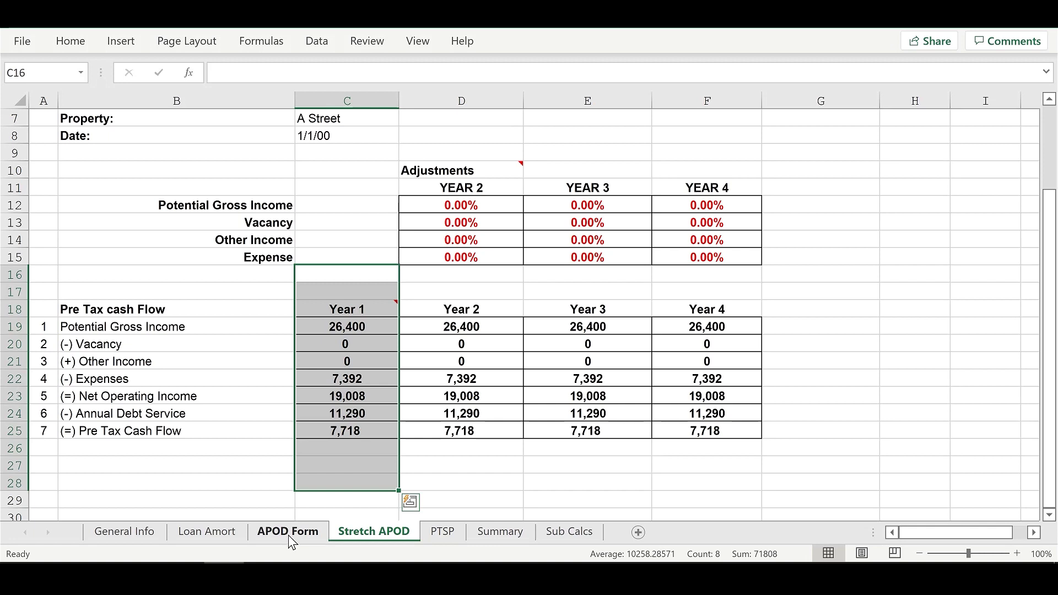
pyautogui.click(484, 477)
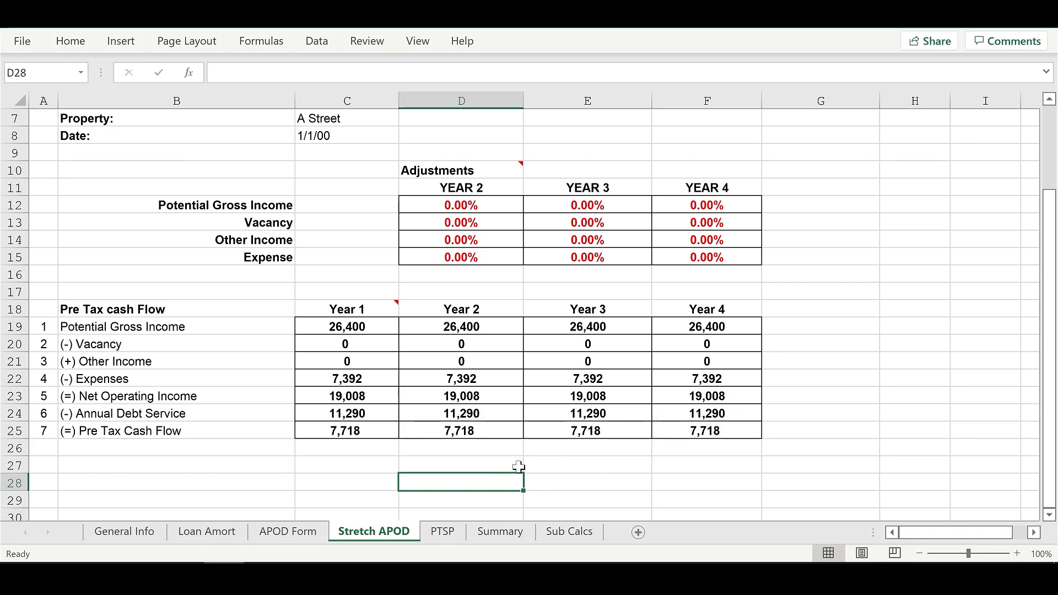
pyautogui.click(445, 533)
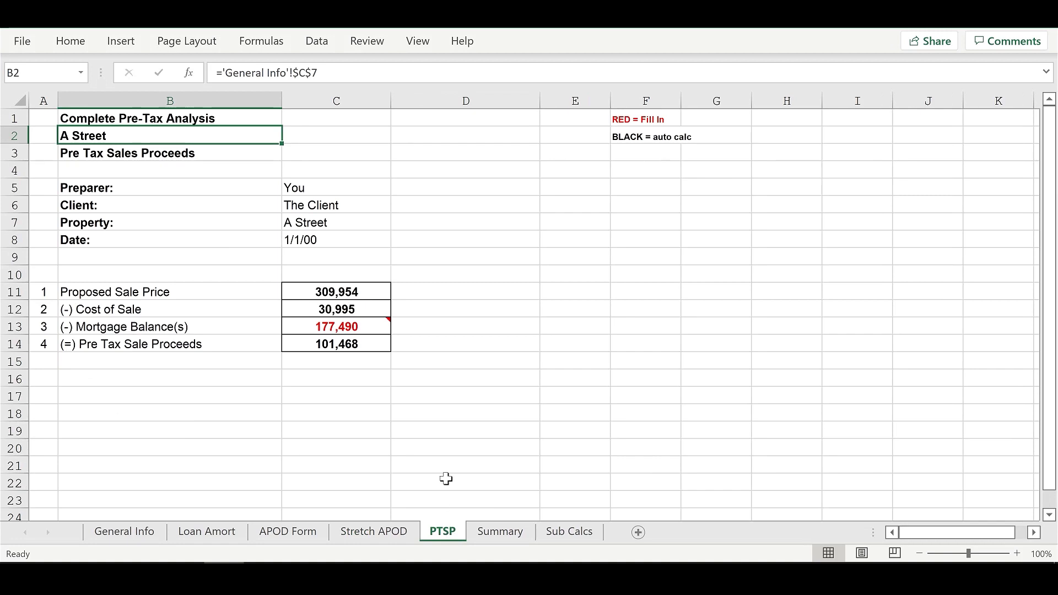
pyautogui.click(356, 326)
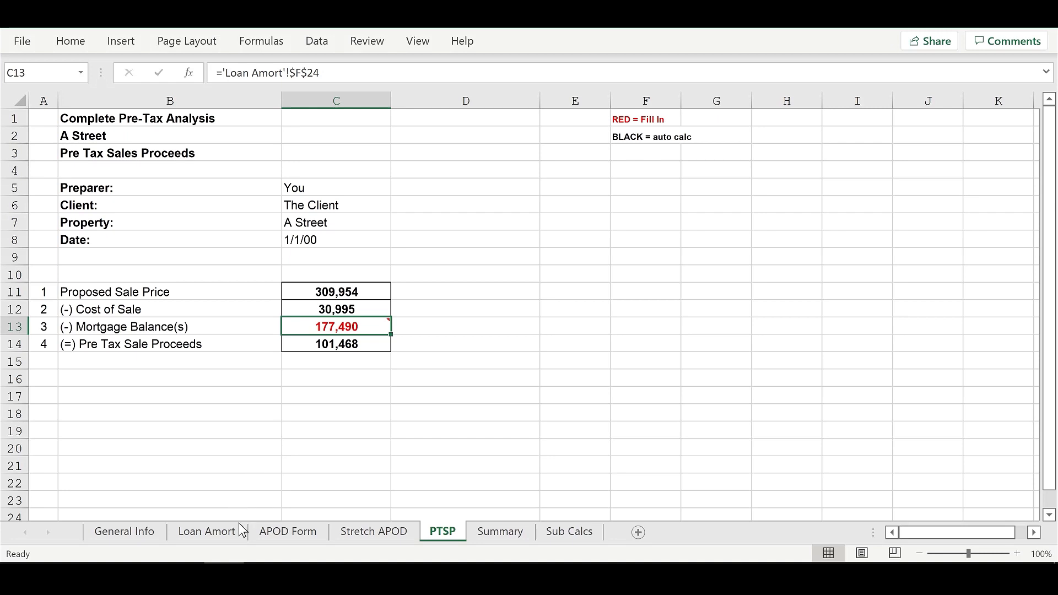
pyautogui.click(224, 532)
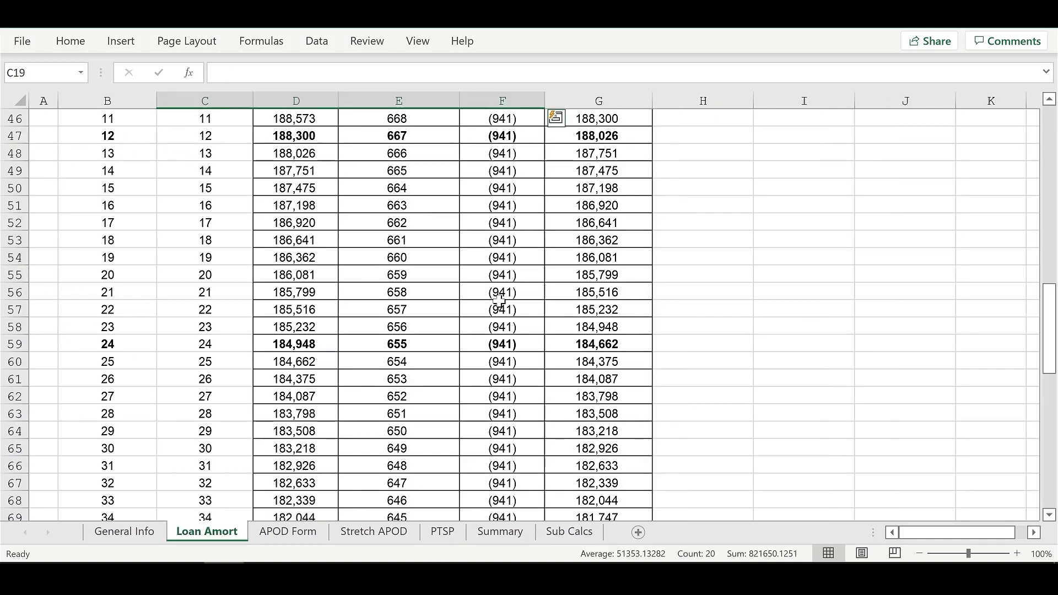
pyautogui.scroll(6, 603, 237)
pyautogui.scroll(1, 601, 237)
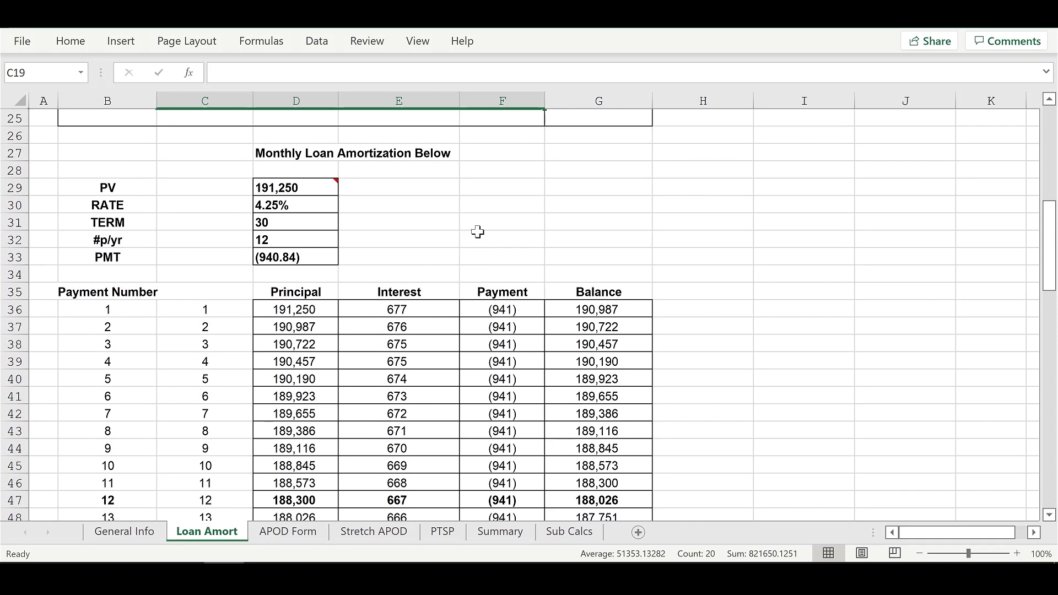
pyautogui.scroll(3, 477, 229)
pyautogui.scroll(1, 477, 229)
pyautogui.click(512, 311)
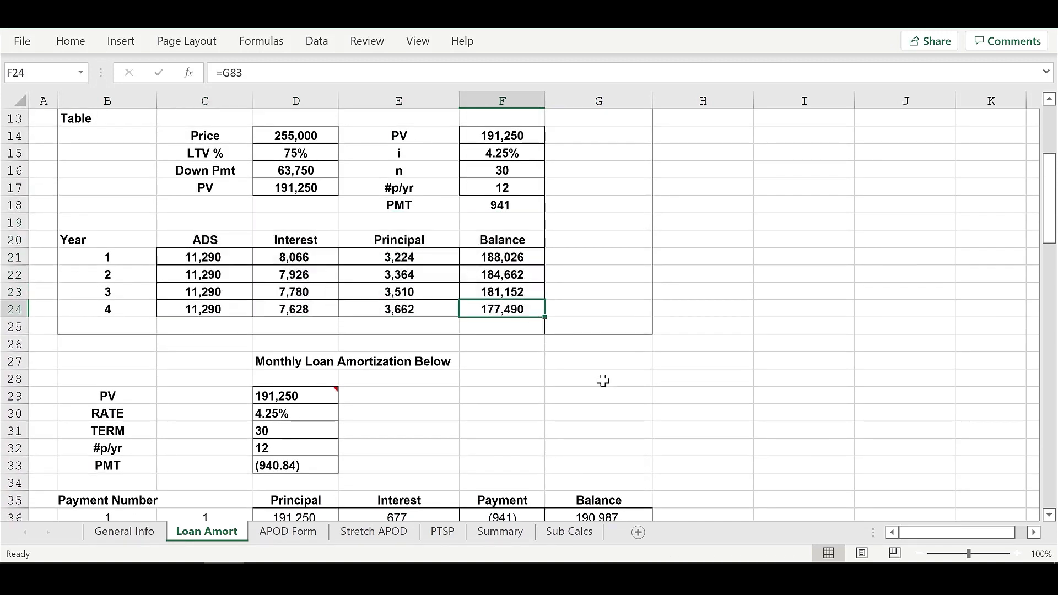
pyautogui.scroll(-1, 602, 380)
pyautogui.scroll(-7, 603, 381)
pyautogui.scroll(-5, 602, 380)
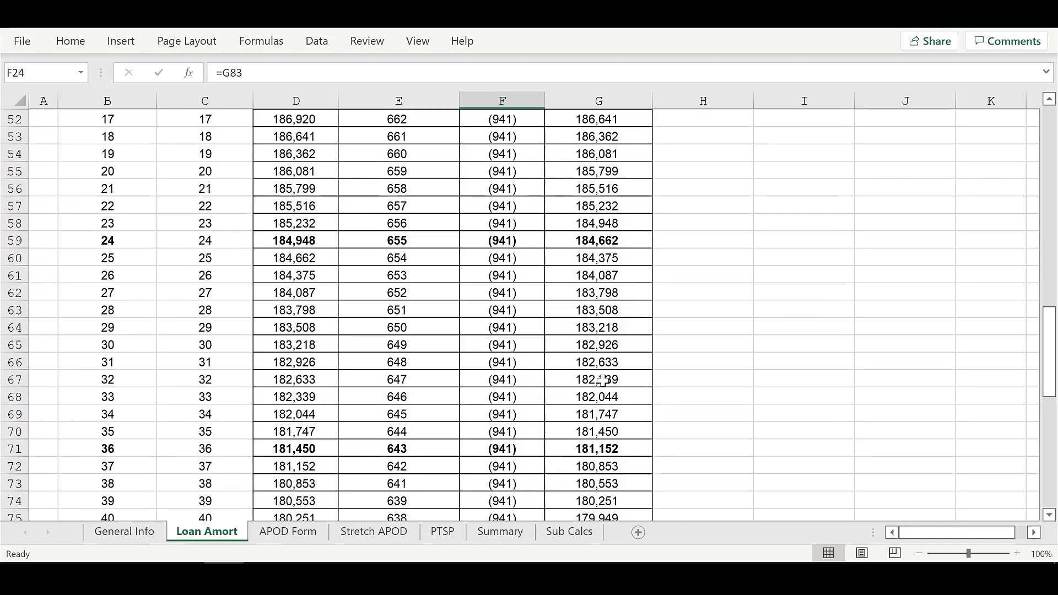
pyautogui.scroll(-2, 602, 381)
pyautogui.scroll(-3, 603, 380)
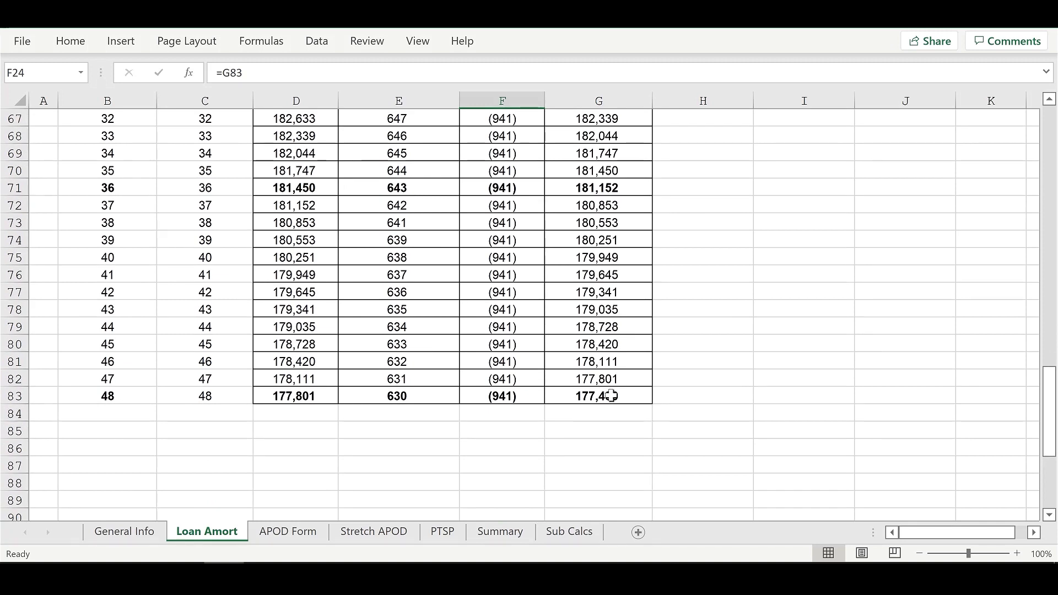
pyautogui.click(604, 394)
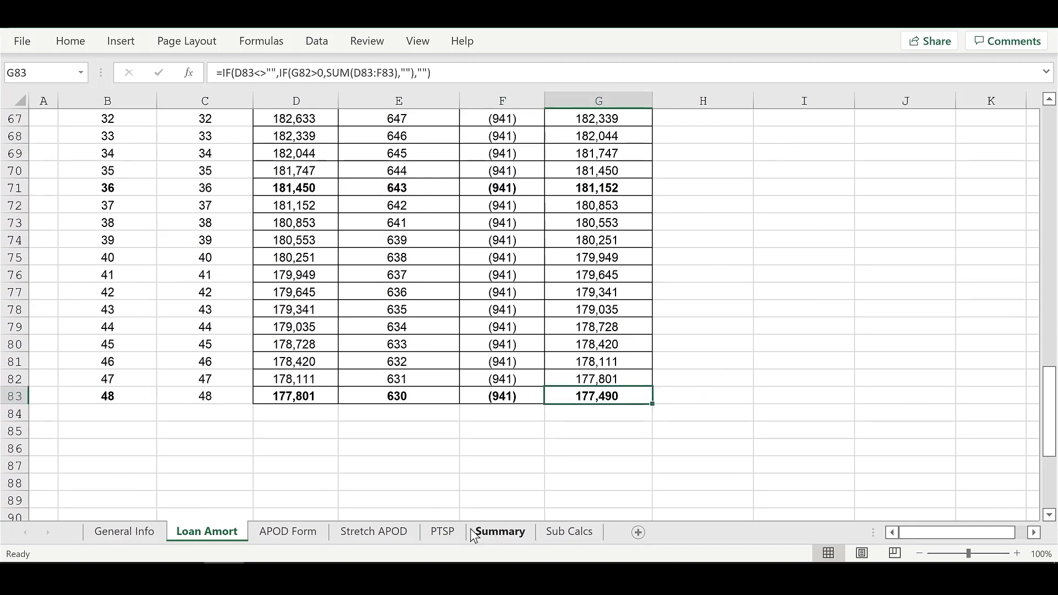
pyautogui.click(443, 532)
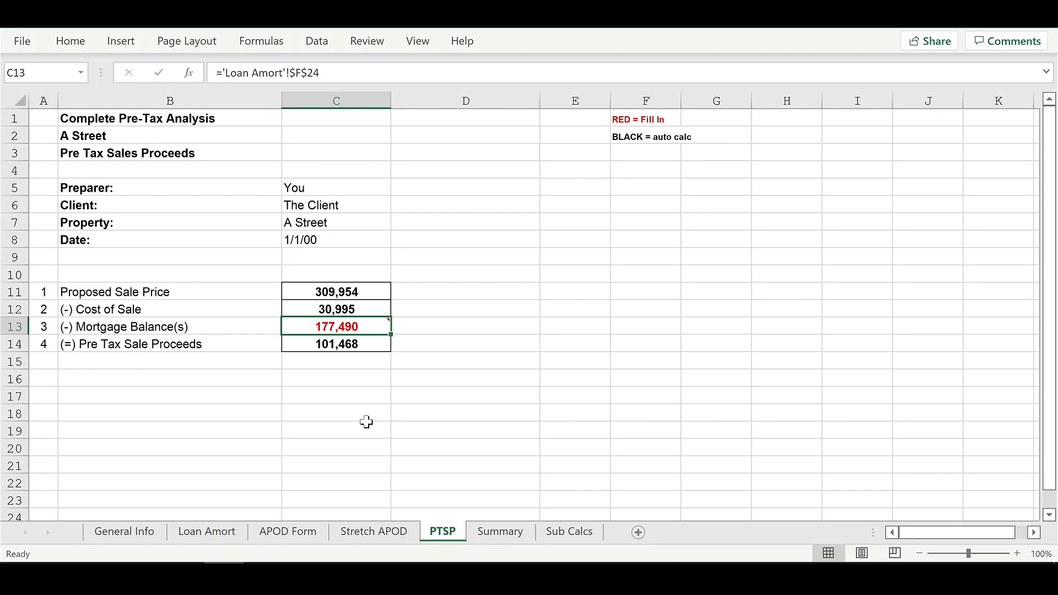
# Step: Scroll through the Summary sheet results, from 19,008 NOI to 22.71% IRR, and back
pyautogui.click(512, 534)
pyautogui.scroll(-1, 703, 330)
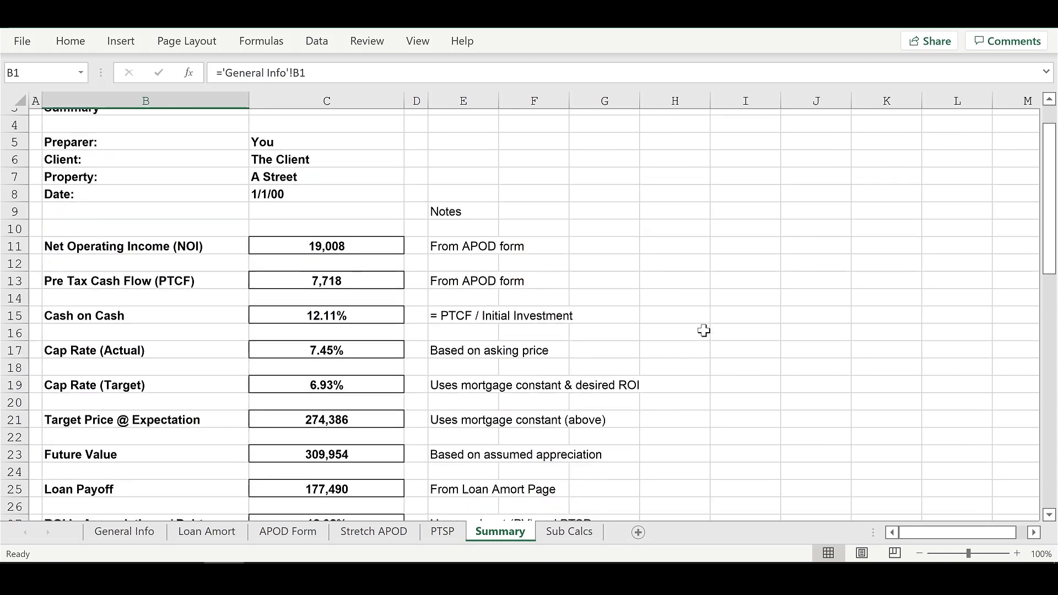
pyautogui.scroll(-1, 704, 330)
pyautogui.scroll(-2, 703, 331)
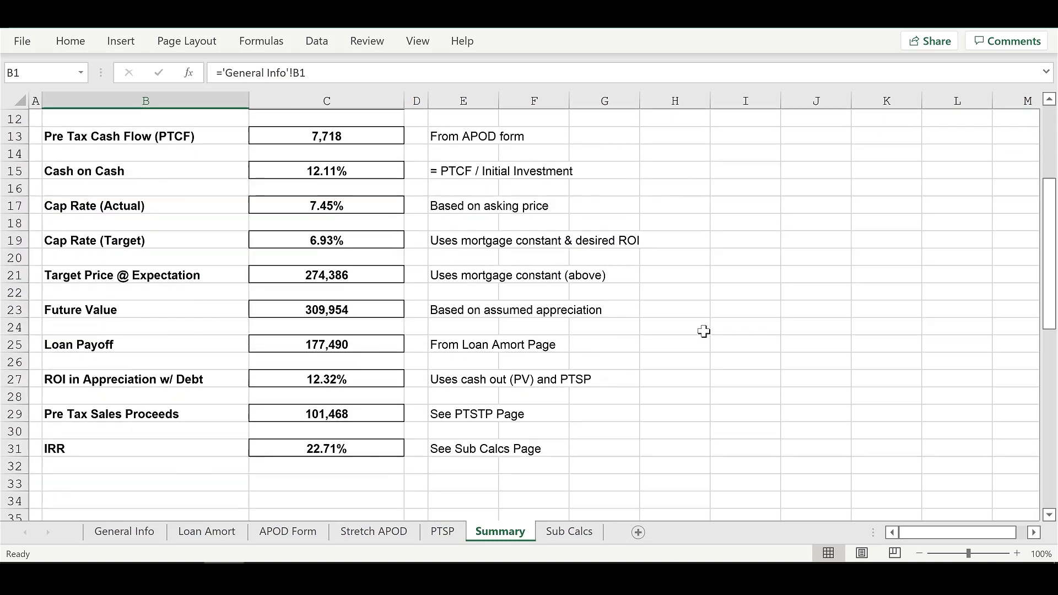
pyautogui.scroll(1, 704, 330)
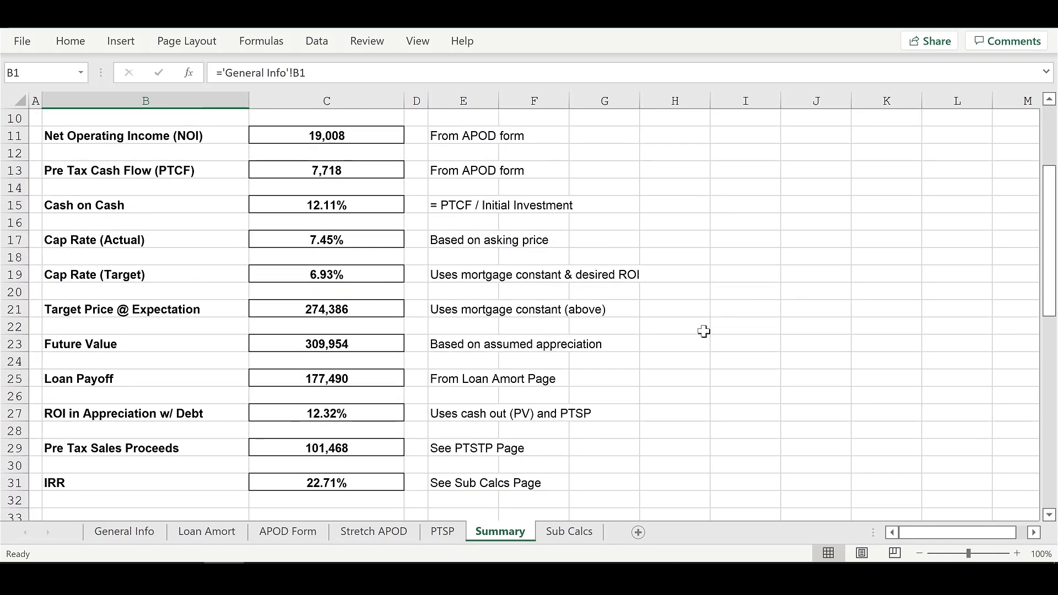
pyautogui.scroll(1, 704, 330)
pyautogui.scroll(1, 703, 330)
pyautogui.scroll(1, 703, 331)
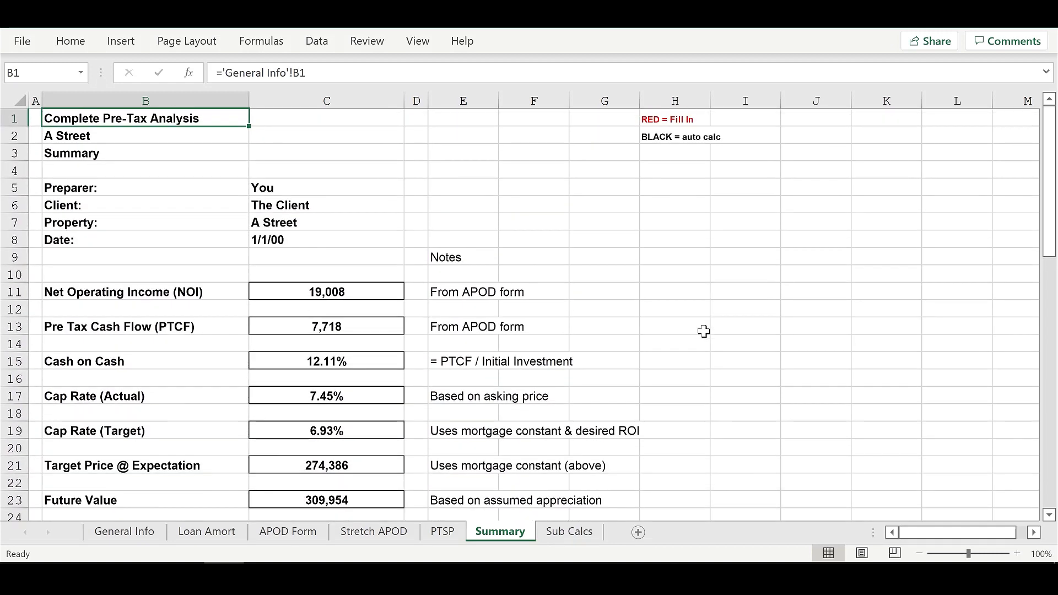
pyautogui.hotkey('alt', 'f')
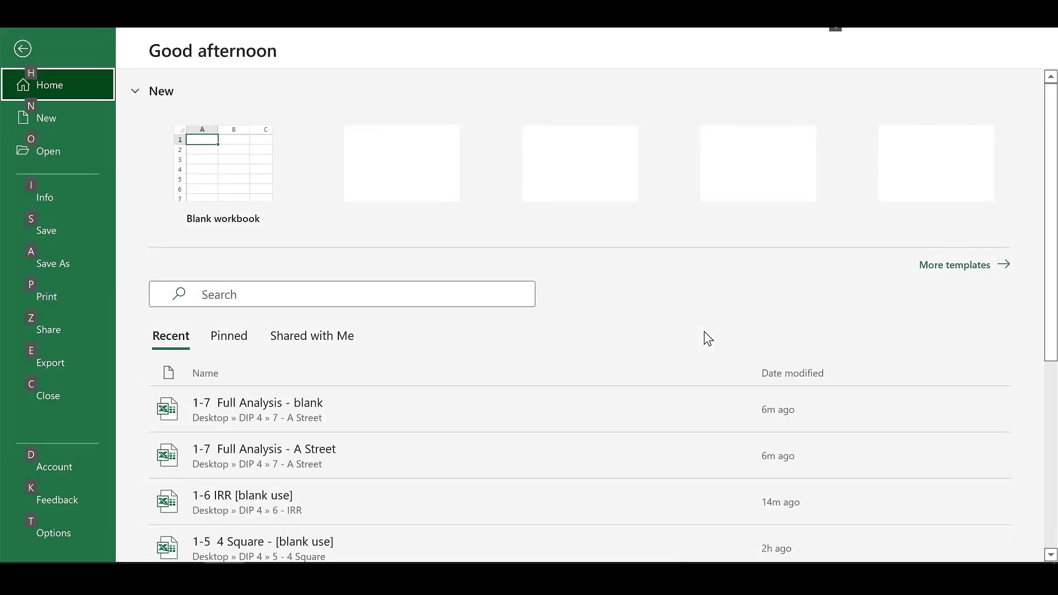
pyautogui.press('p')
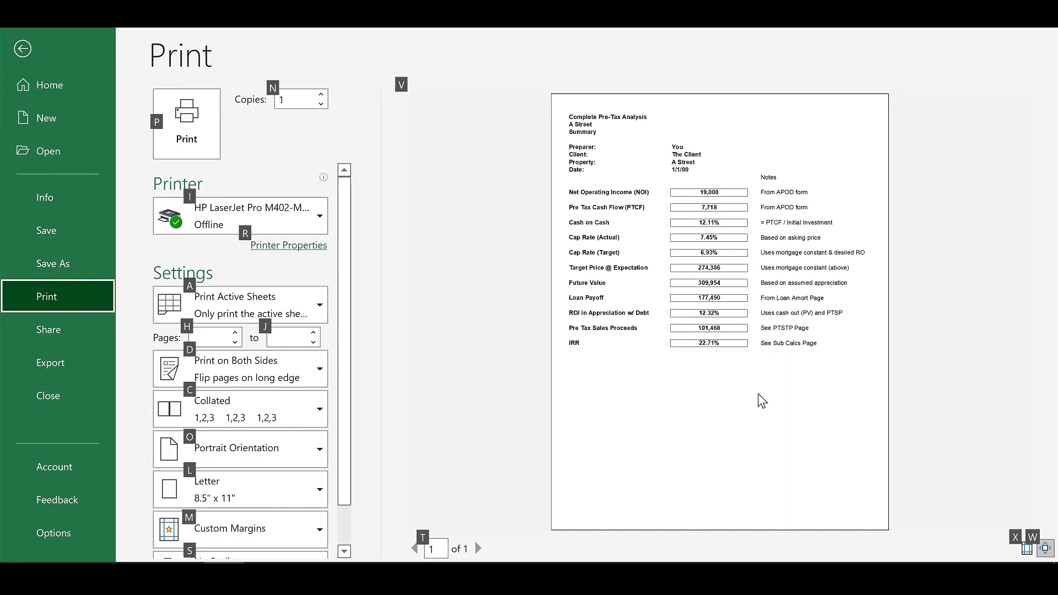
pyautogui.press('Escape')
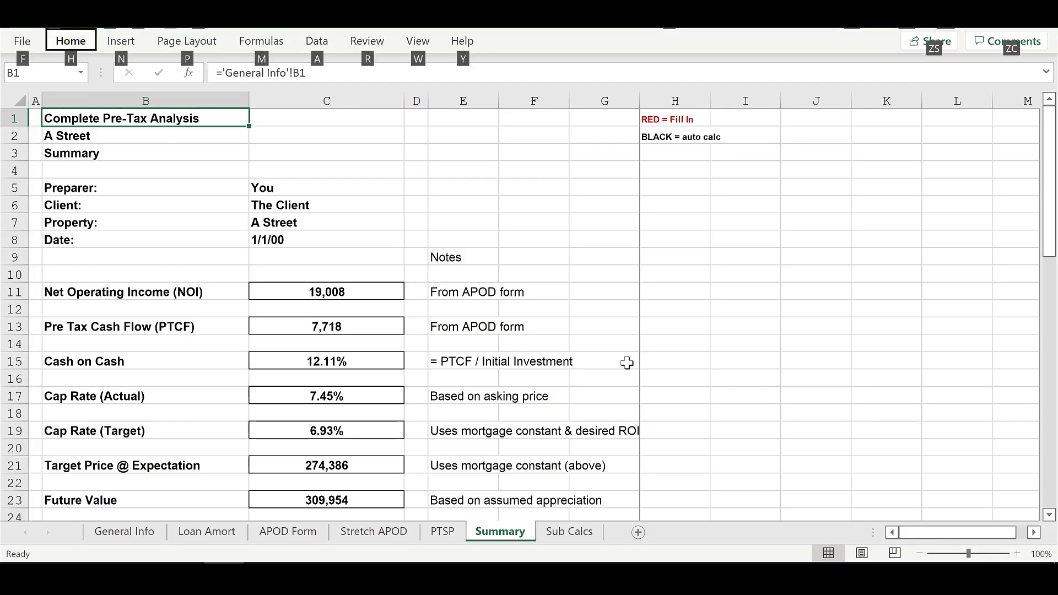